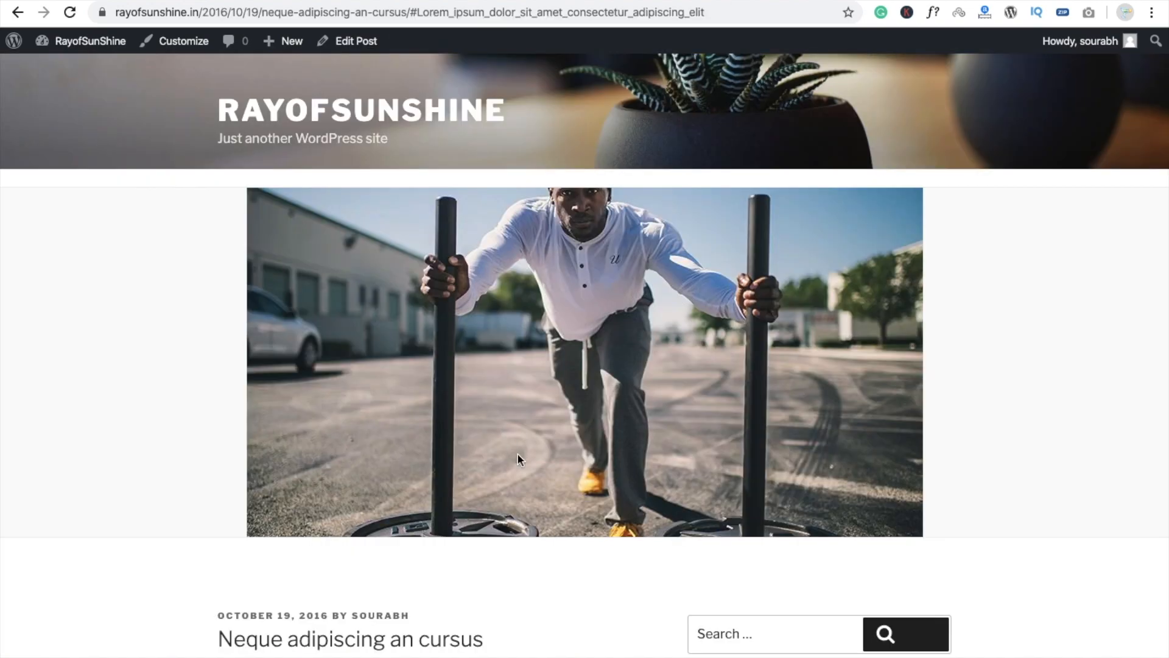
Step: Review the sample post without and with its table of contents, and follow the fourth entry, "Vestibulum lacinia arcu"
{"action": "scroll", "coordinate": [518, 454], "scroll_direction": "down", "scroll_amount": 10}
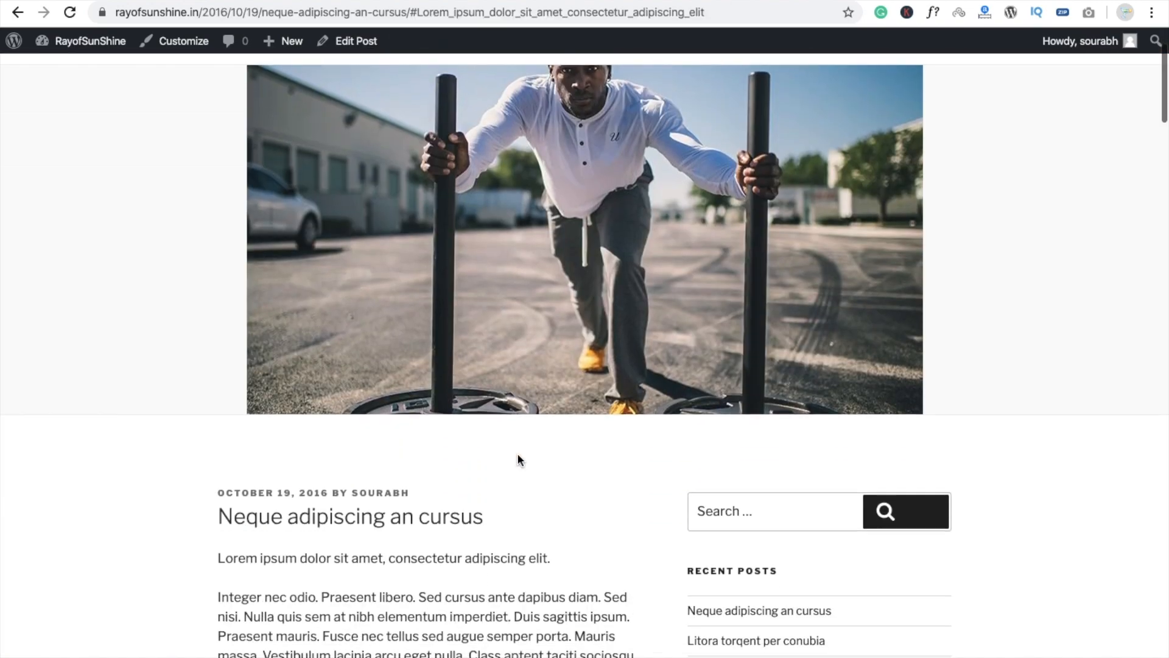
{"action": "scroll", "coordinate": [518, 459], "scroll_direction": "down", "scroll_amount": 5}
{"action": "scroll", "coordinate": [518, 460], "scroll_direction": "up", "scroll_amount": 9}
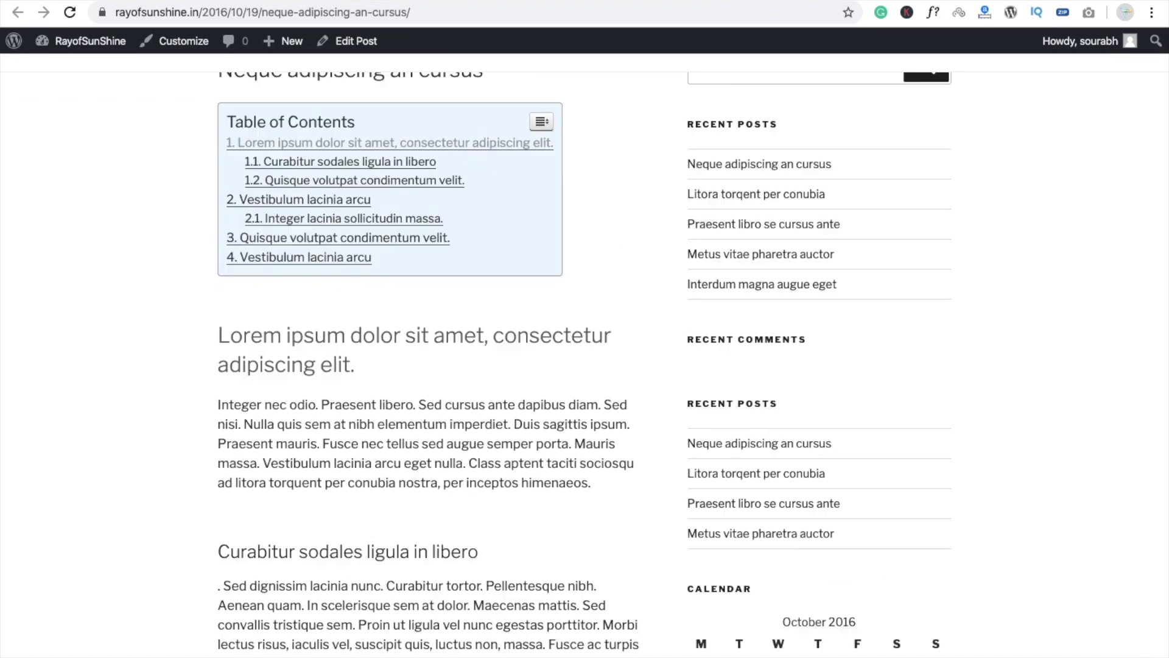
{"action": "scroll", "coordinate": [601, 589], "scroll_direction": "up", "scroll_amount": 3}
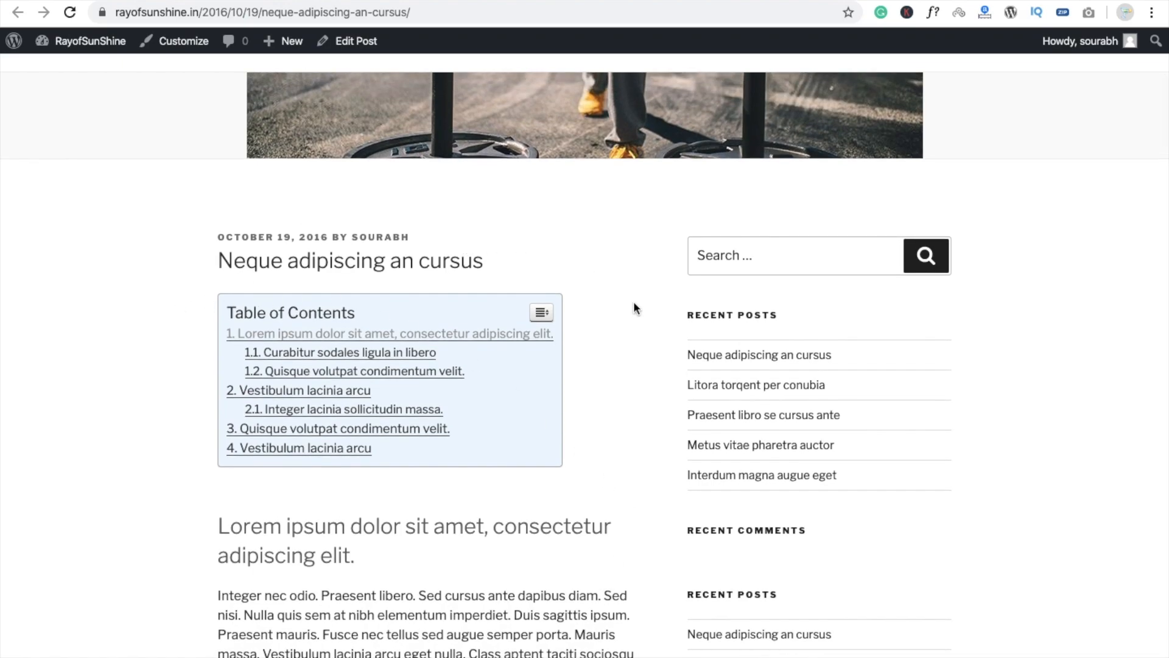
{"action": "scroll", "coordinate": [588, 391], "scroll_direction": "down", "scroll_amount": 1}
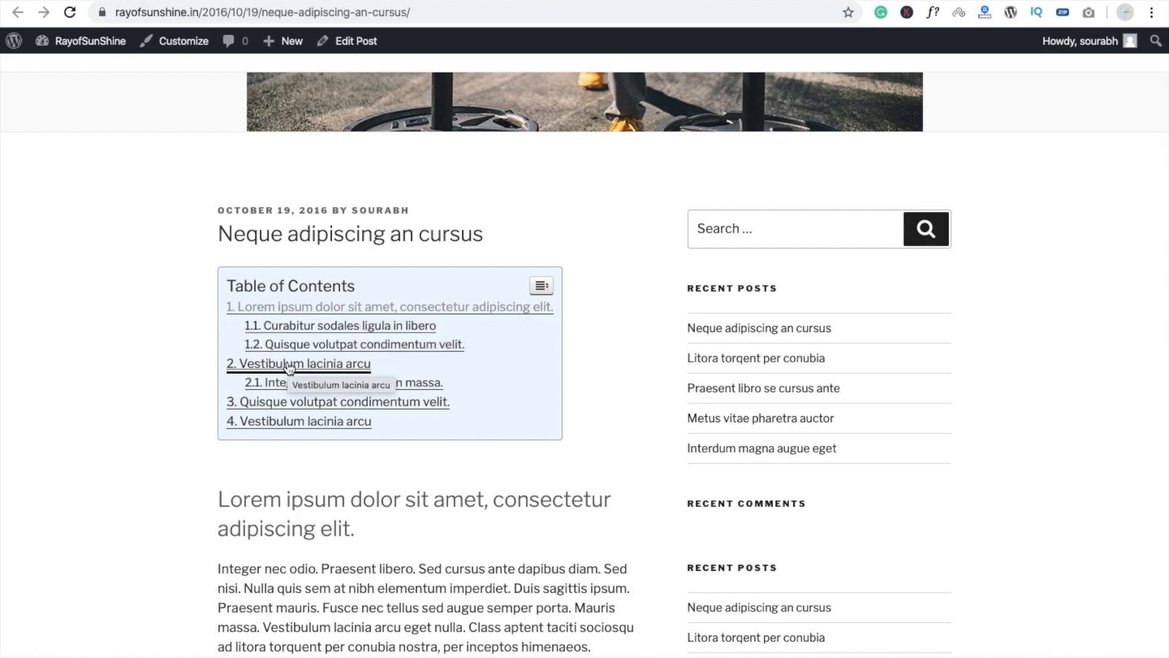
{"action": "left_click", "coordinate": [306, 422]}
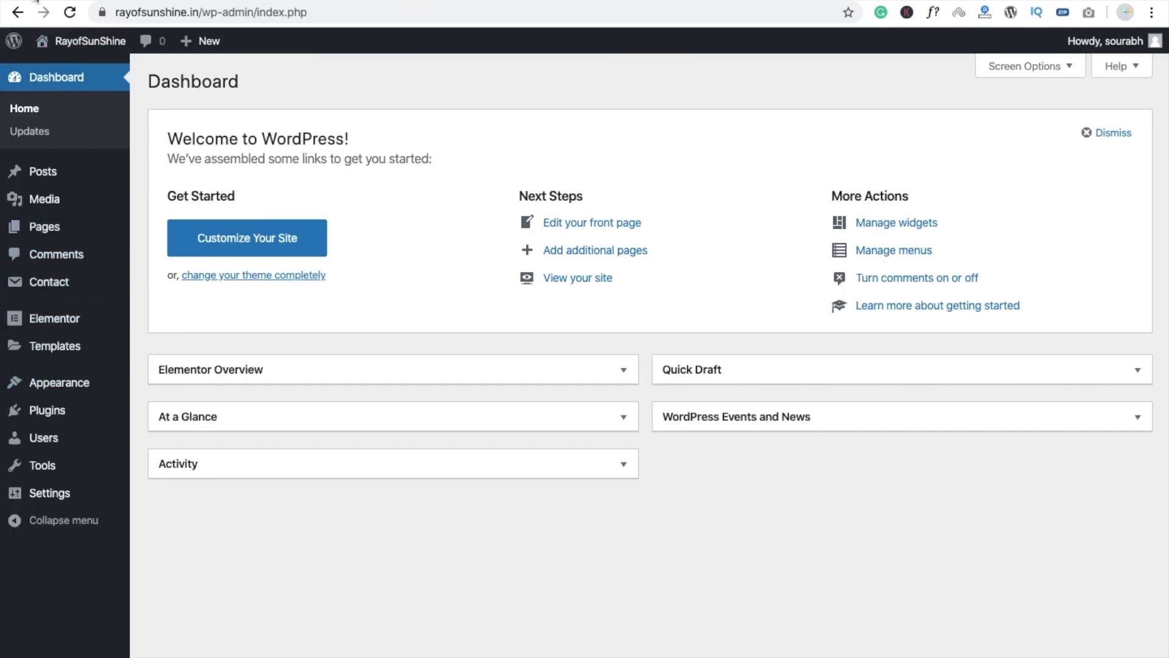
Step: Search the plugin directory for "table of content", and install and activate Easy Table of Contents
{"action": "mouse_move", "coordinate": [45, 414]}
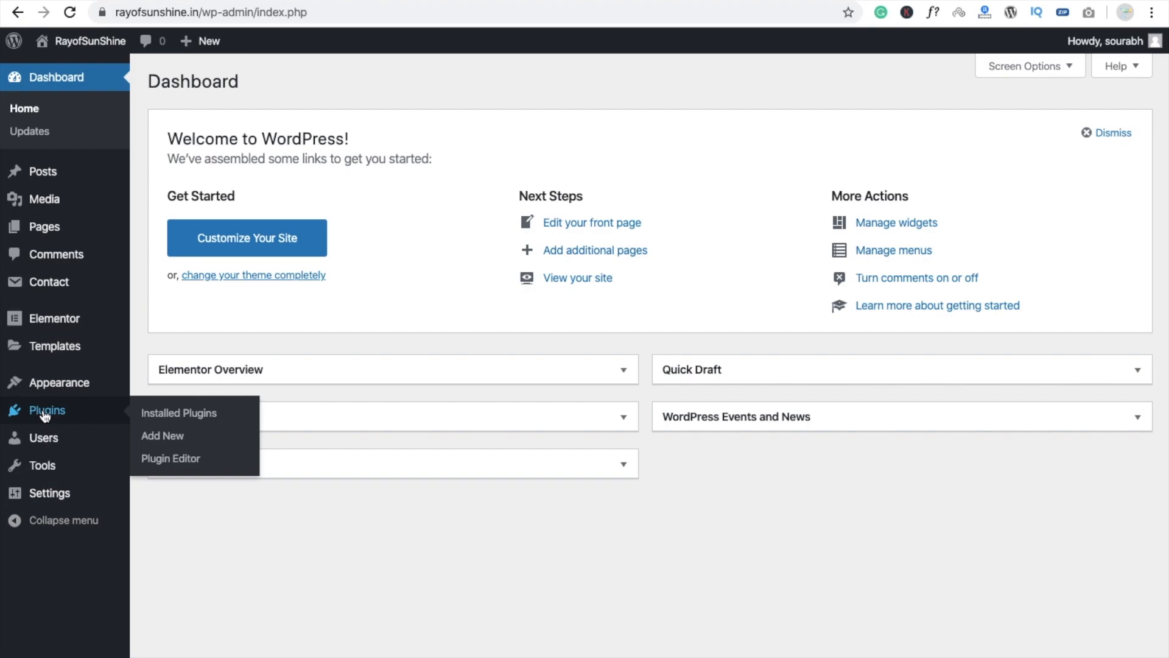
{"action": "left_click", "coordinate": [205, 438]}
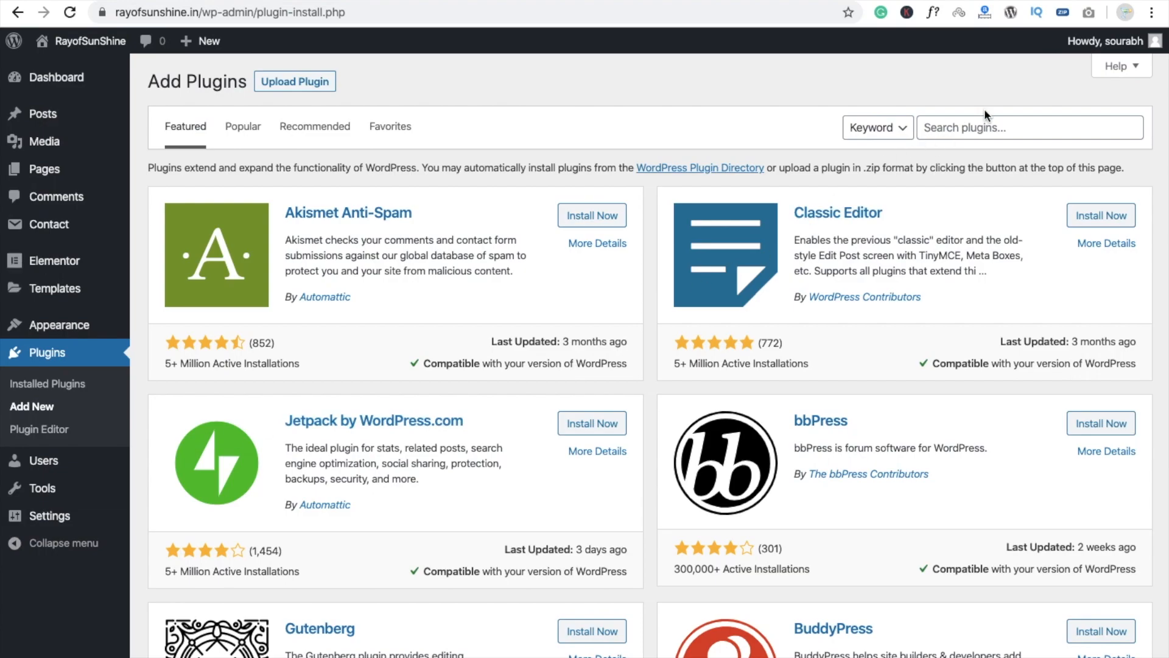
{"action": "left_click", "coordinate": [986, 128]}
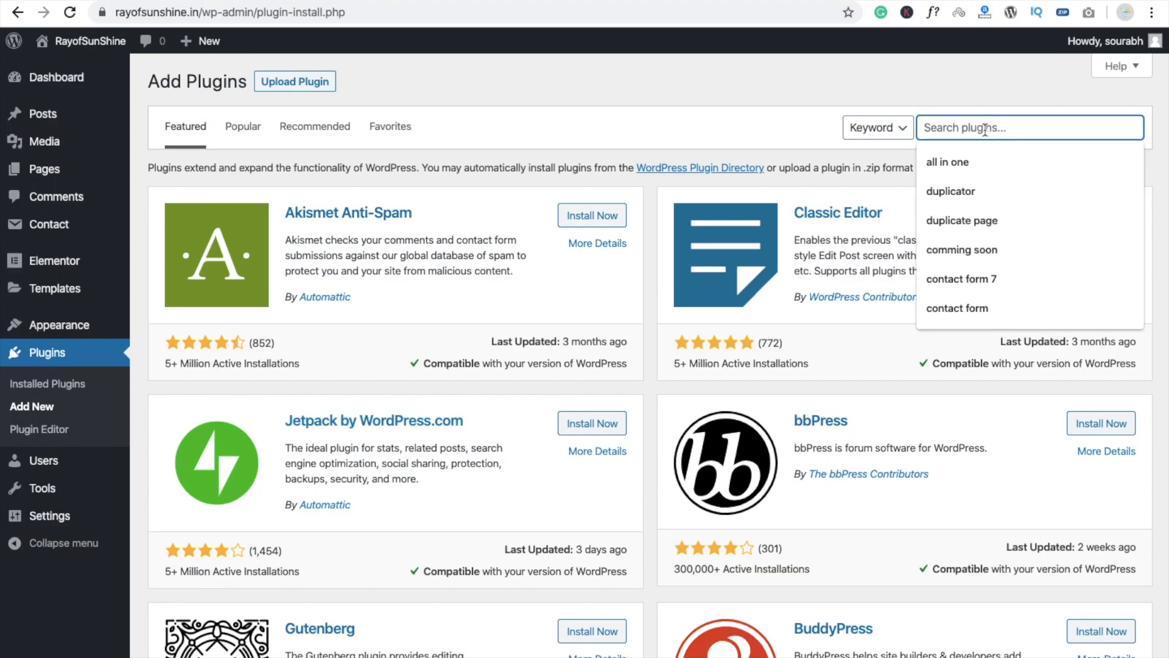
{"action": "type", "text": "table of content"}
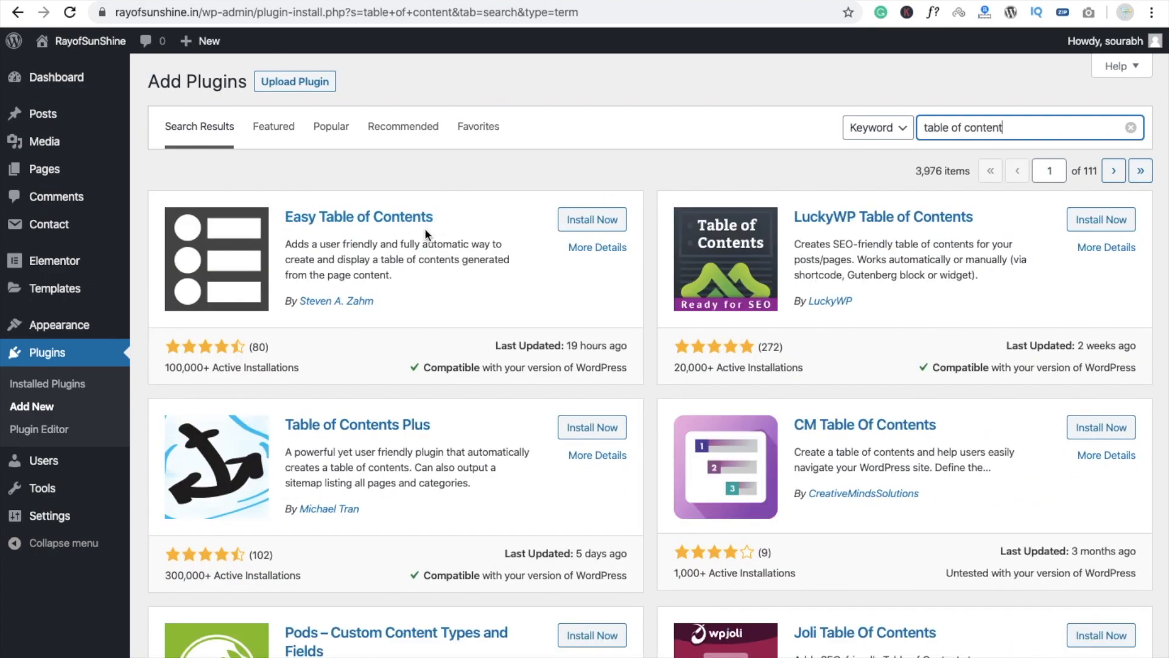
{"action": "left_click", "coordinate": [600, 219]}
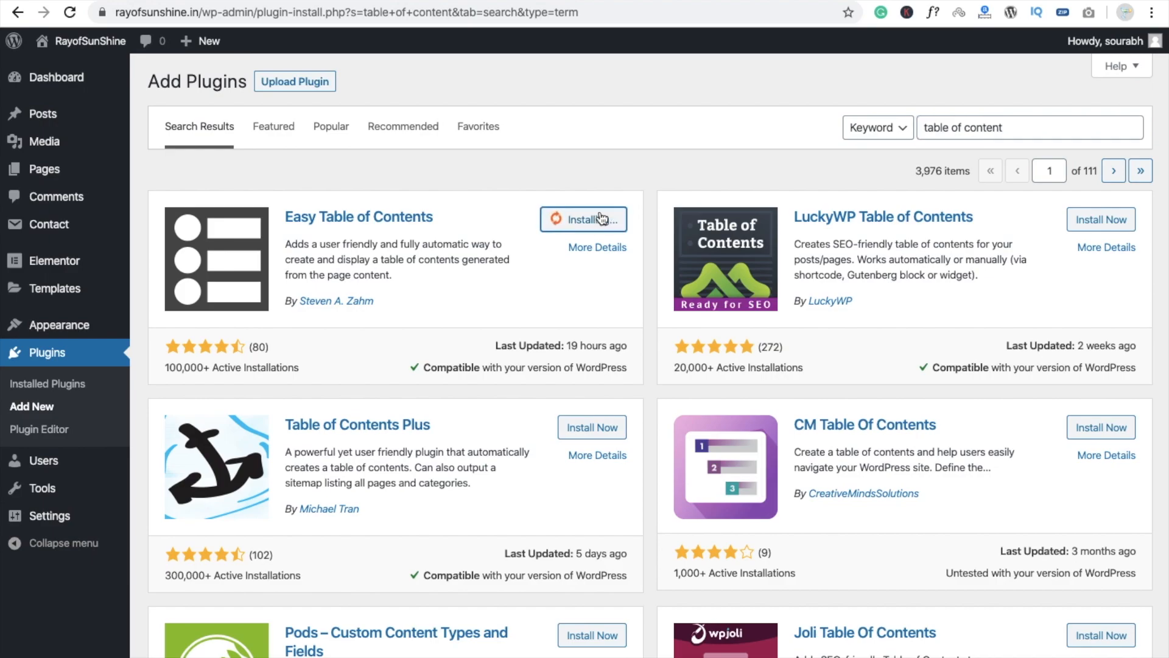
{"action": "left_click", "coordinate": [583, 226]}
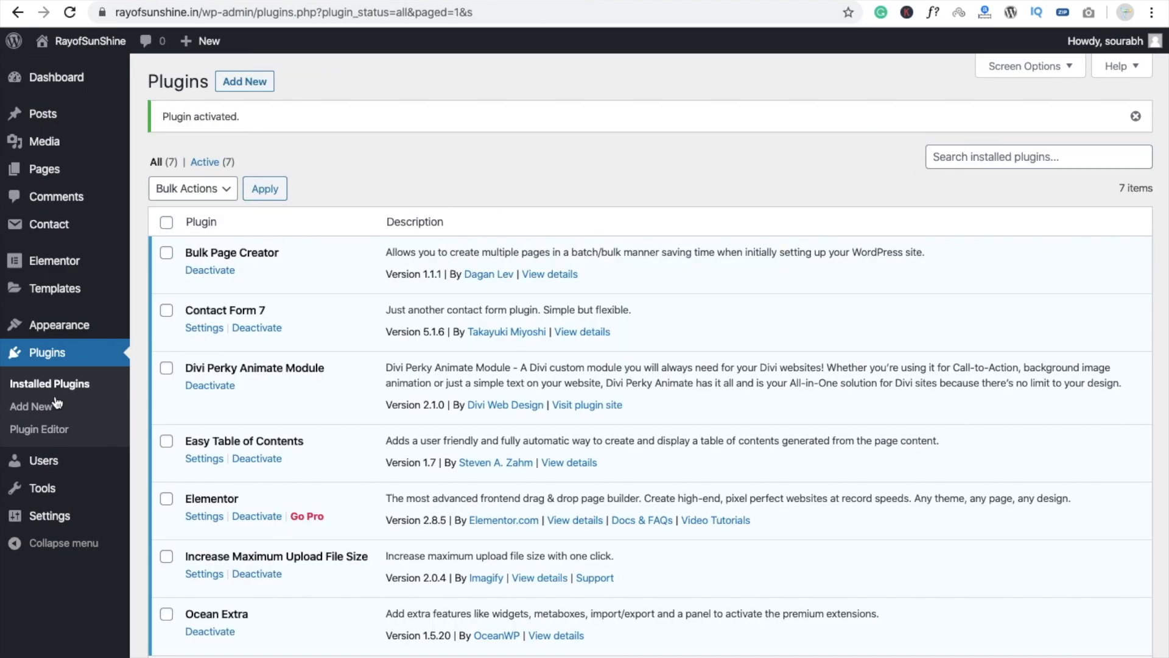
Step: Open the Table of Contents settings and enable automatic insertion for Pages
{"action": "mouse_move", "coordinate": [49, 517]}
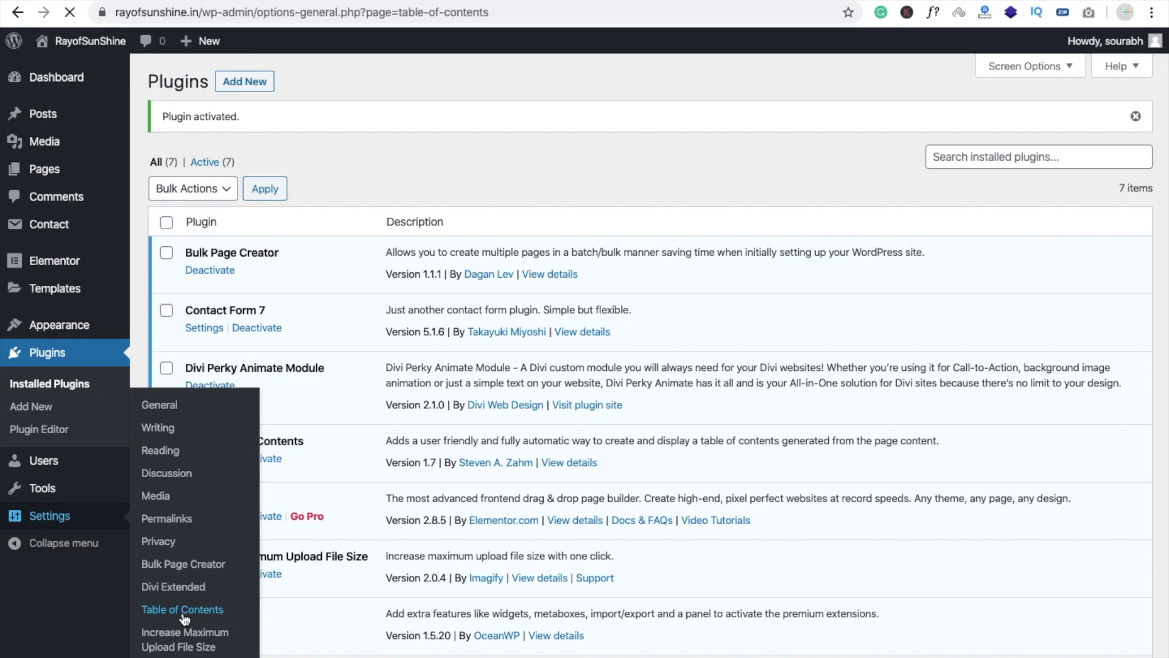
{"action": "scroll", "coordinate": [605, 313], "scroll_direction": "down", "scroll_amount": 1}
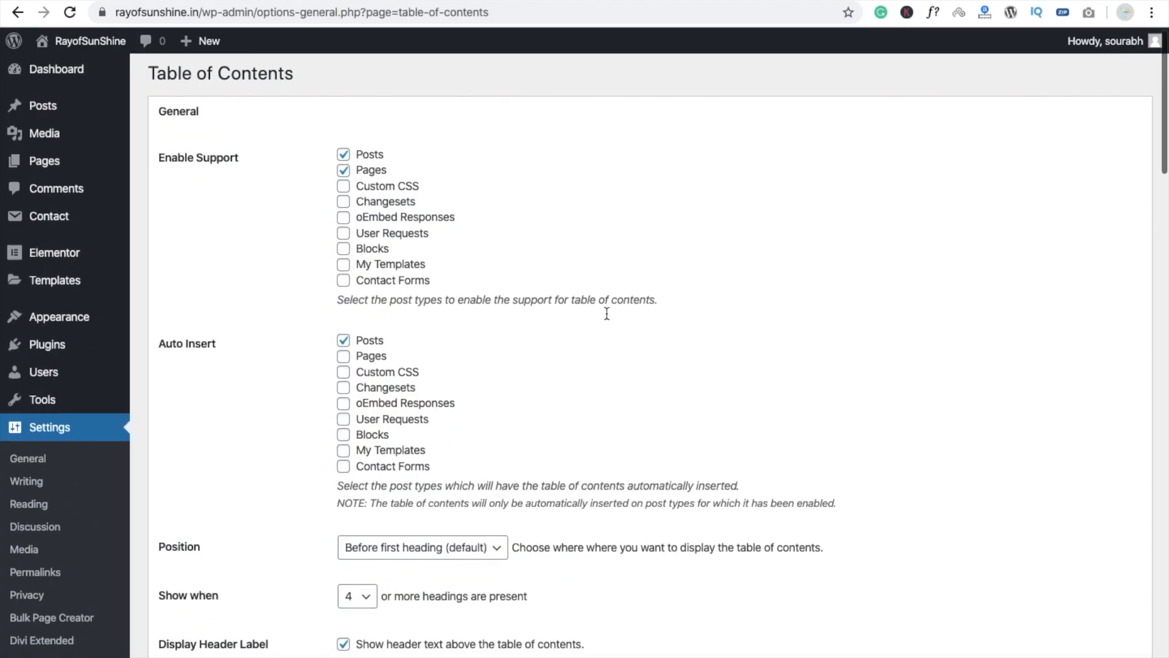
{"action": "left_click", "coordinate": [344, 356]}
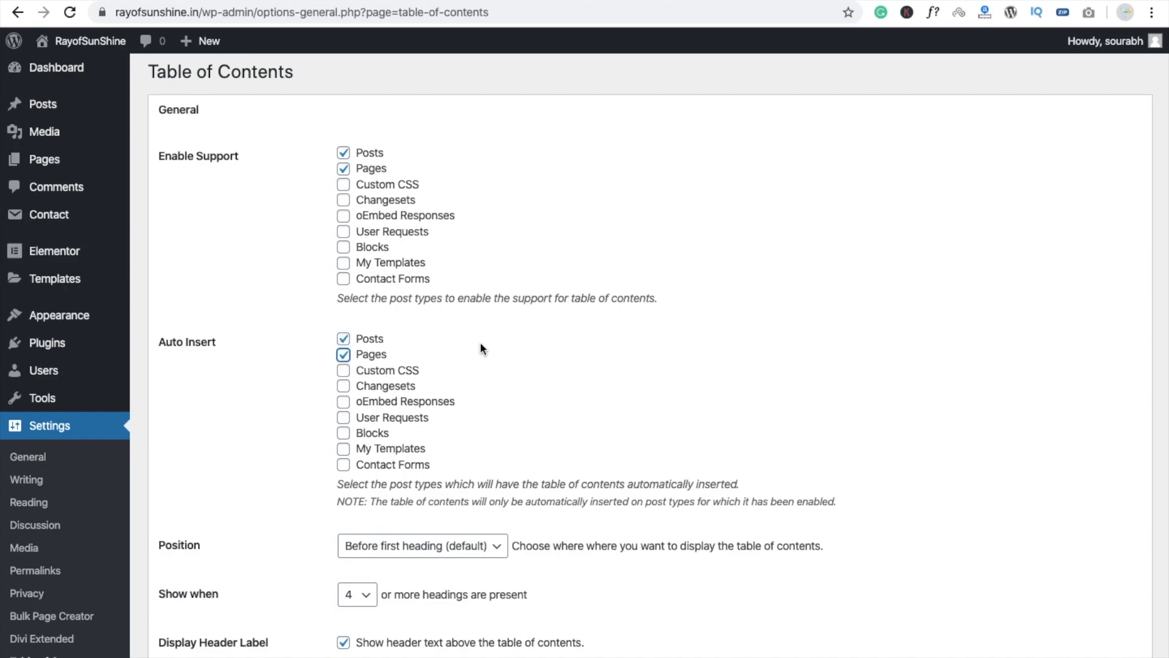
Step: Set the custom theme's border color to the blue preset in the Appearance settings
{"action": "scroll", "coordinate": [523, 353], "scroll_direction": "down", "scroll_amount": 4}
{"action": "scroll", "coordinate": [524, 356], "scroll_direction": "down", "scroll_amount": 7}
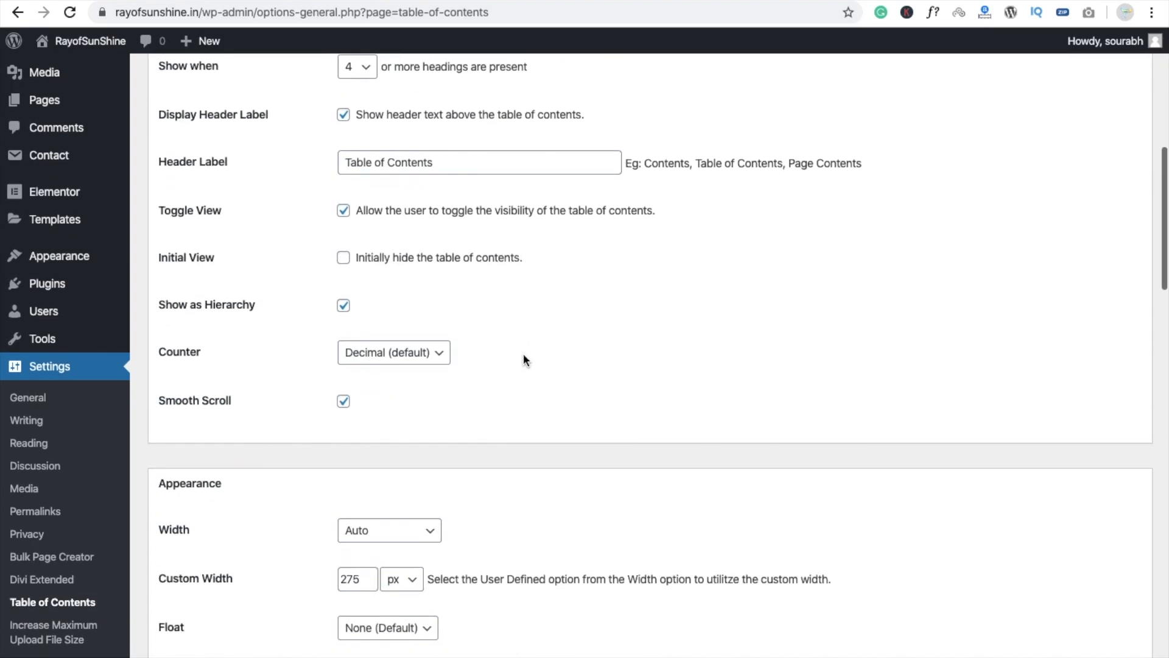
{"action": "scroll", "coordinate": [523, 360], "scroll_direction": "down", "scroll_amount": 10}
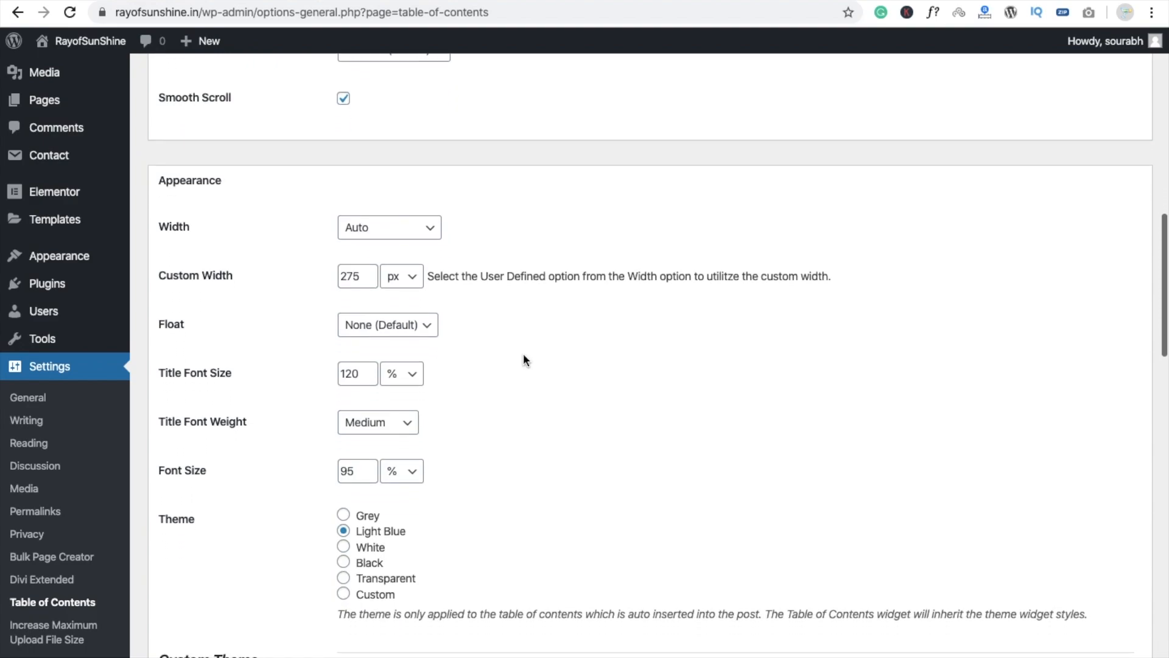
{"action": "scroll", "coordinate": [524, 359], "scroll_direction": "down", "scroll_amount": 1}
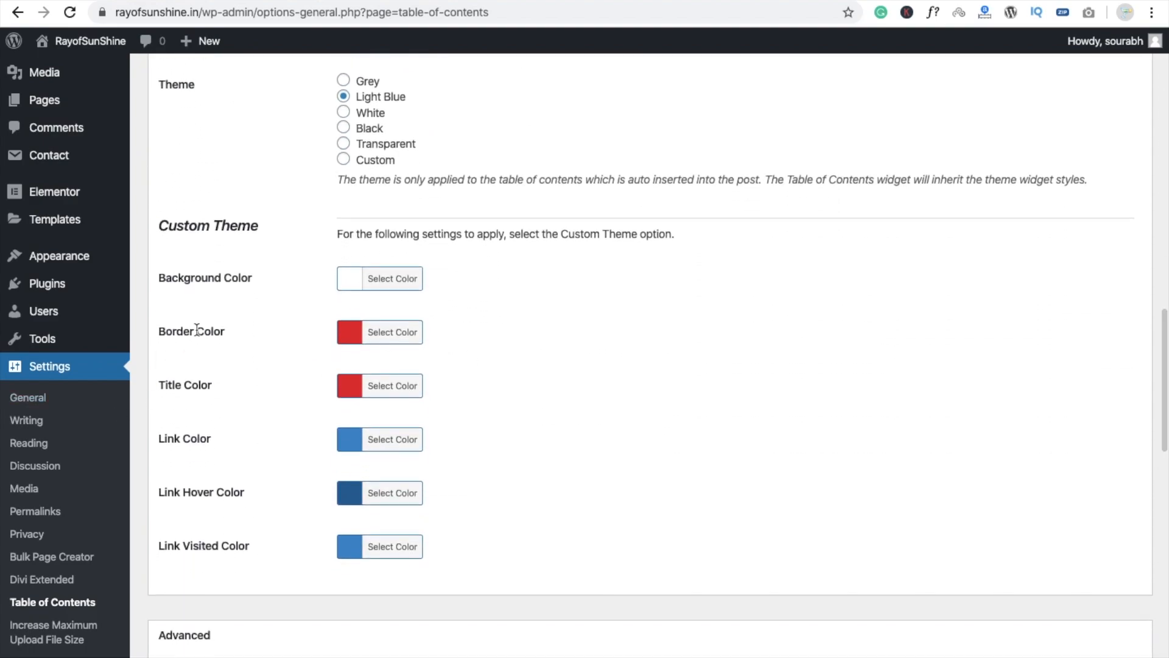
{"action": "left_click", "coordinate": [392, 339]}
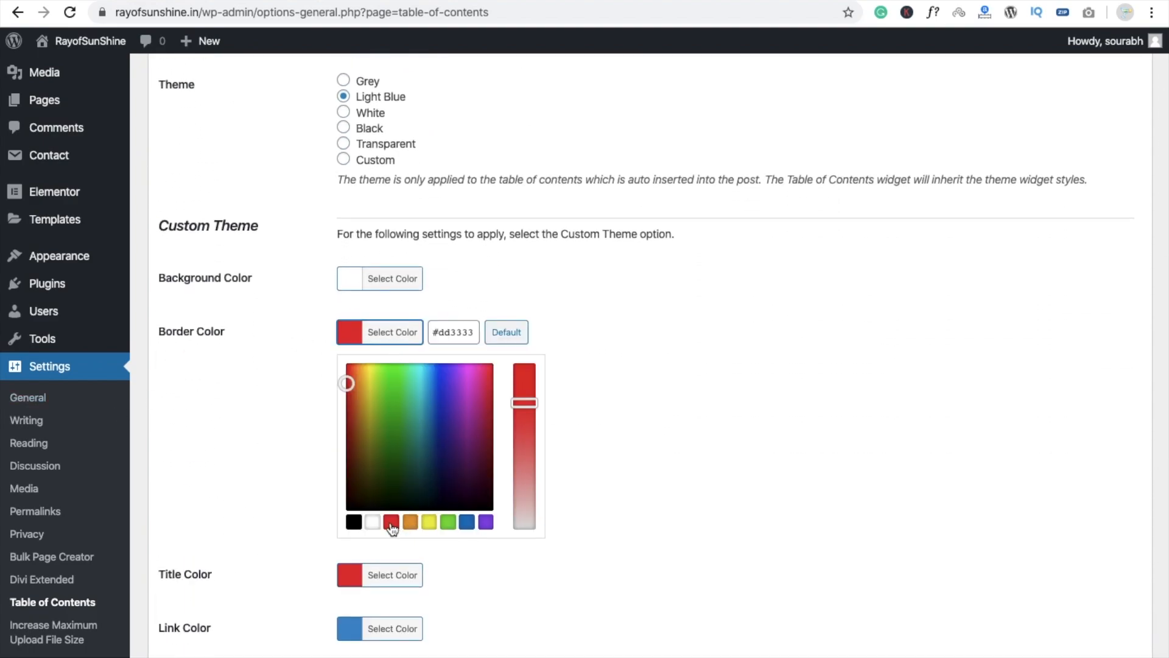
{"action": "left_click", "coordinate": [377, 436]}
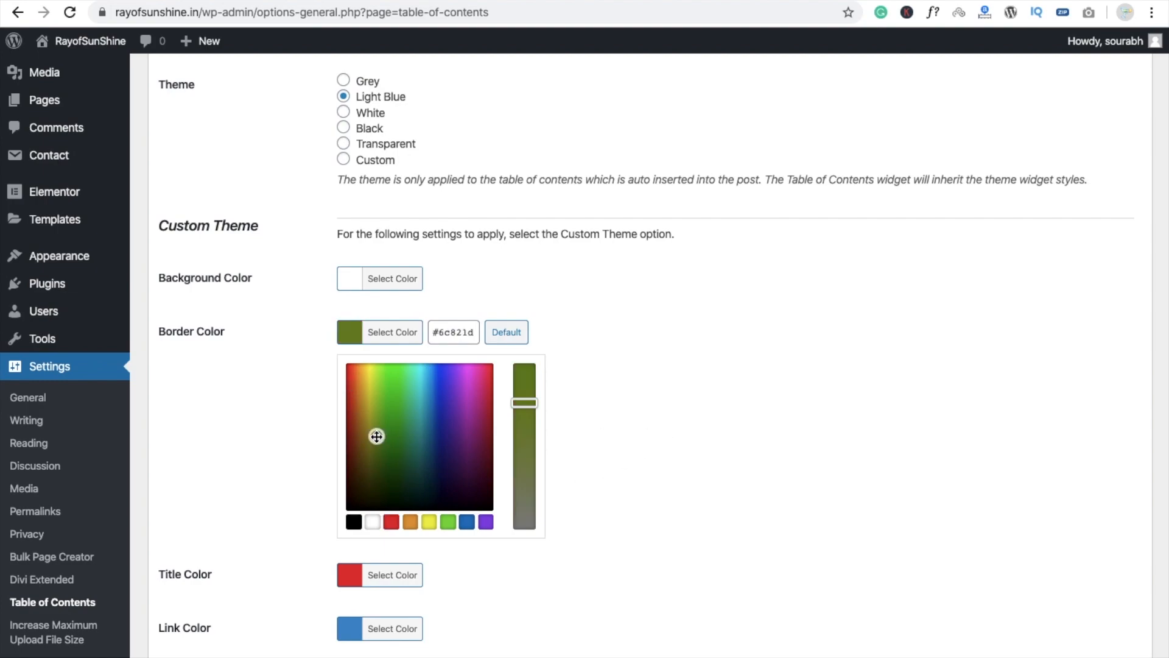
{"action": "left_click", "coordinate": [467, 522]}
{"action": "left_click", "coordinate": [648, 448]}
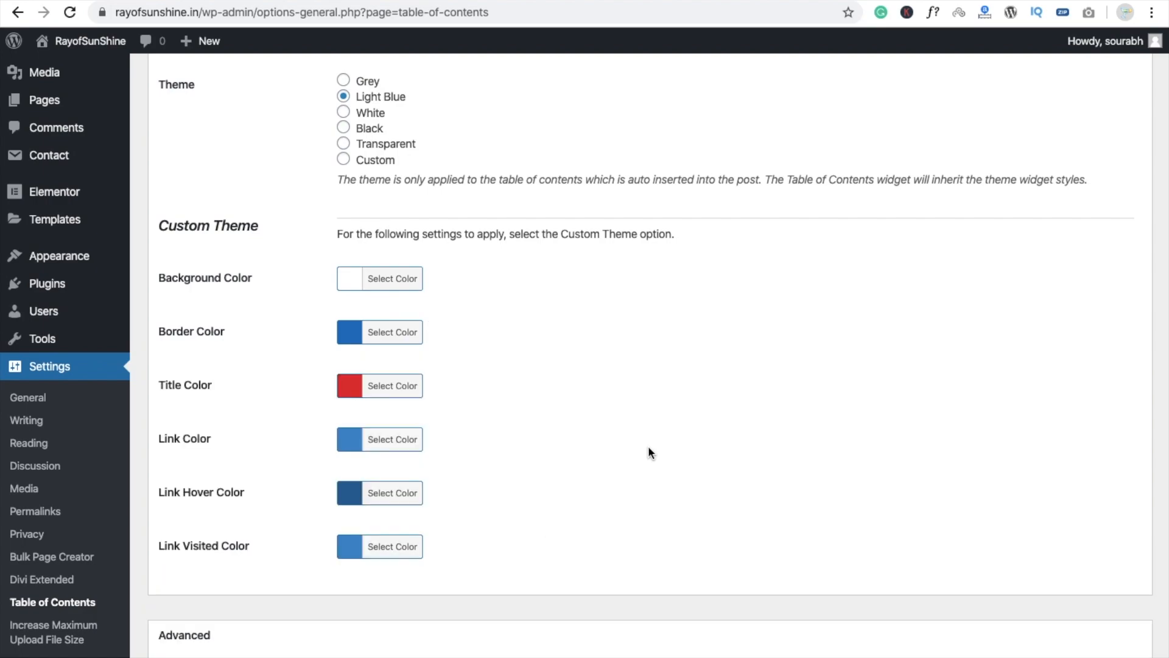
Step: Set the custom theme's title color to the orange preset #dd9933
{"action": "scroll", "coordinate": [647, 445], "scroll_direction": "down", "scroll_amount": 3}
{"action": "left_click", "coordinate": [407, 302]}
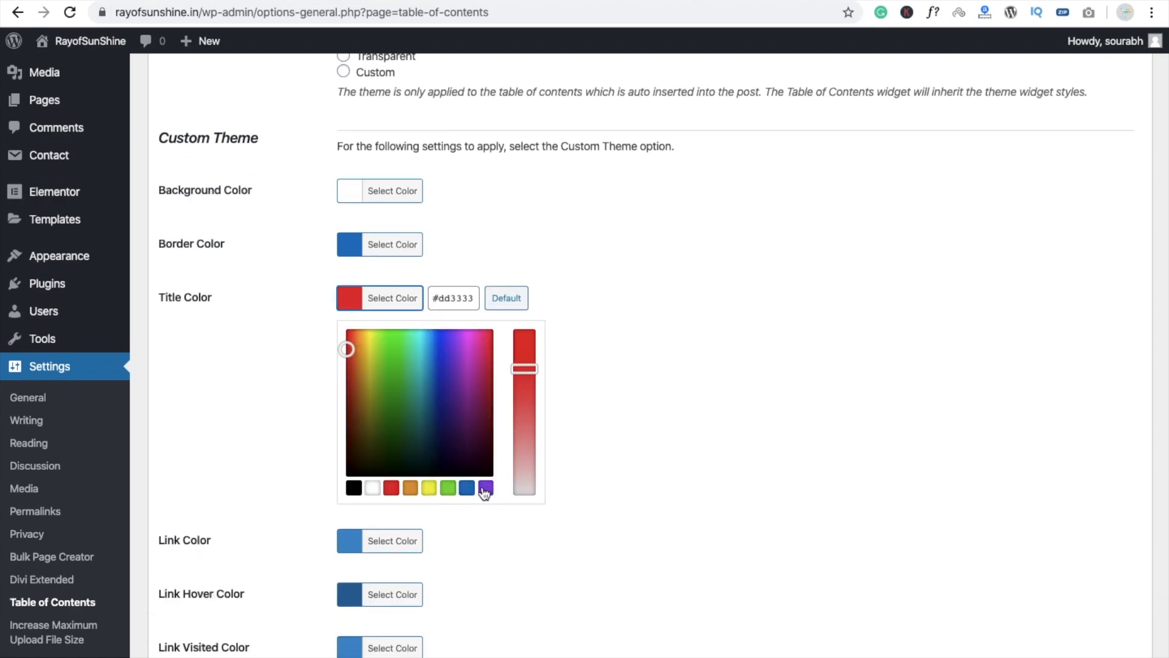
{"action": "left_click", "coordinate": [410, 488]}
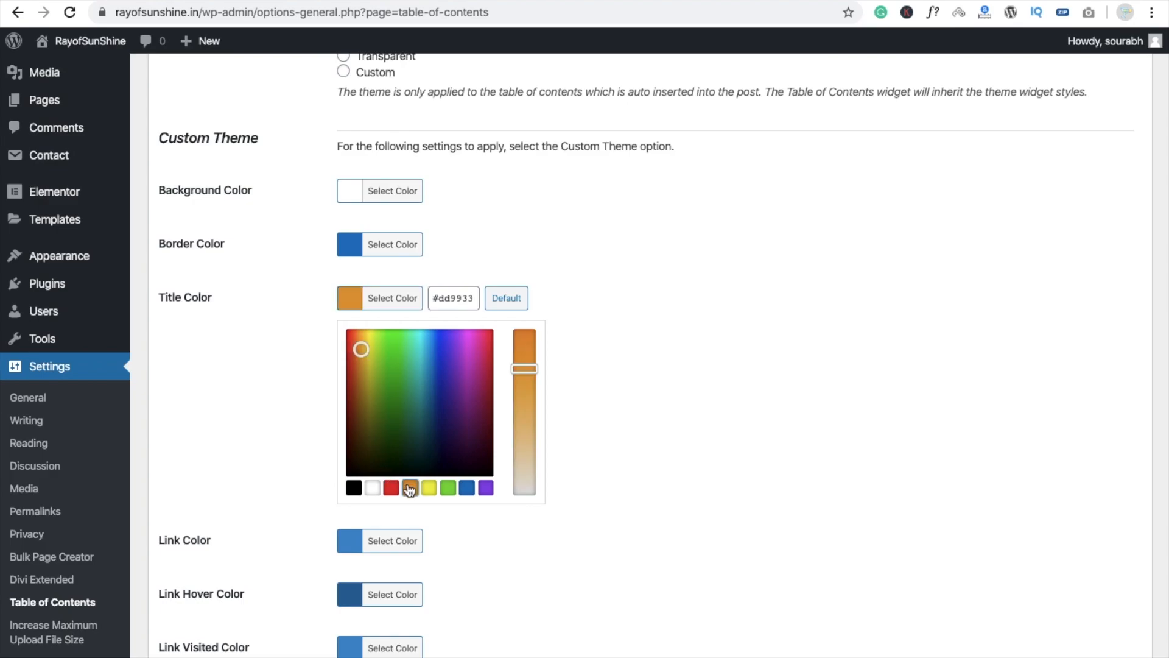
{"action": "left_click", "coordinate": [646, 470]}
Step: Review the advanced options and save the Table of Contents settings
{"action": "scroll", "coordinate": [554, 426], "scroll_direction": "down", "scroll_amount": 3}
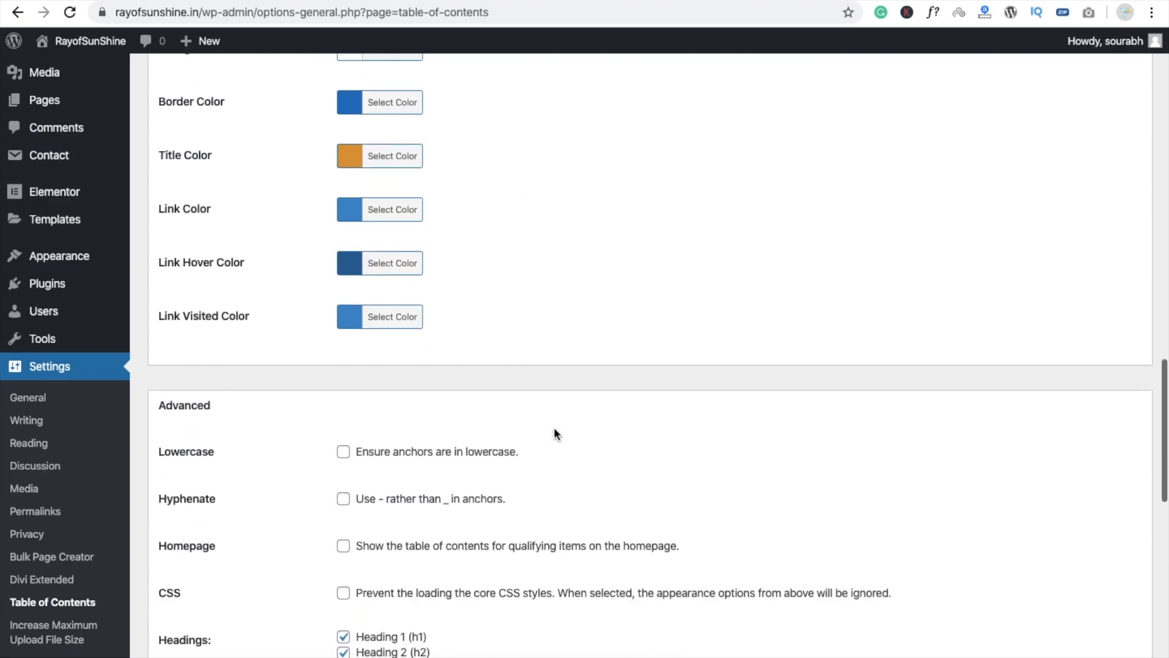
{"action": "scroll", "coordinate": [553, 434], "scroll_direction": "down", "scroll_amount": 10}
{"action": "left_click", "coordinate": [187, 610]}
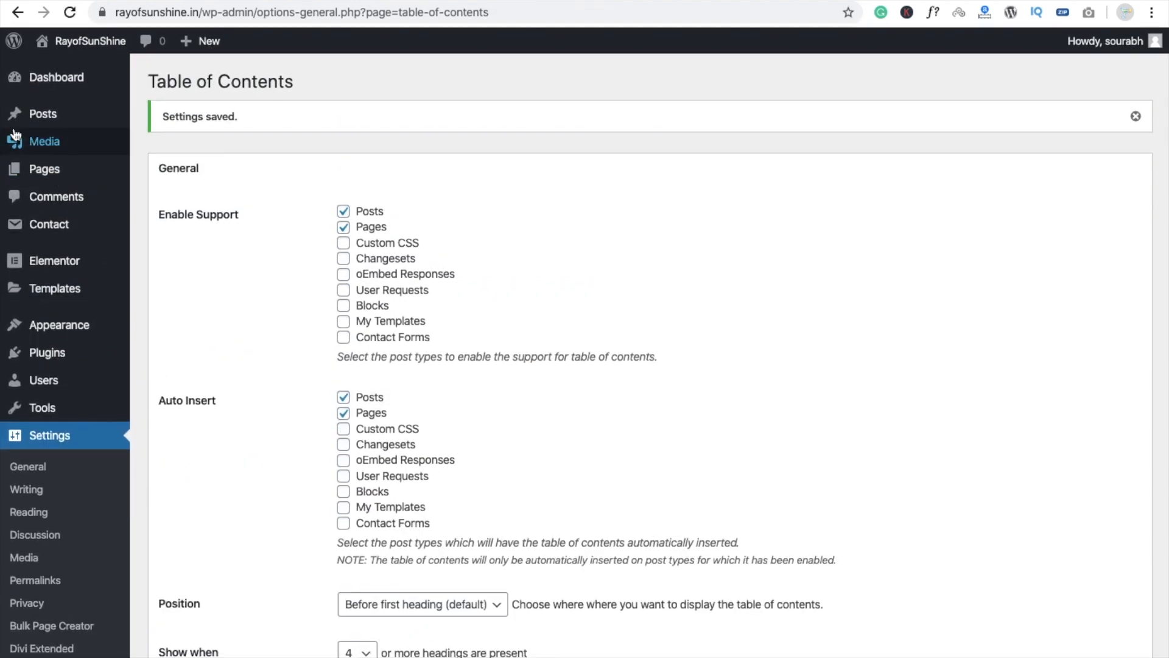
Step: View the published post "Neque adipiscing an cursus" to check its content for headings, and return to the posts list
{"action": "mouse_move", "coordinate": [27, 124]}
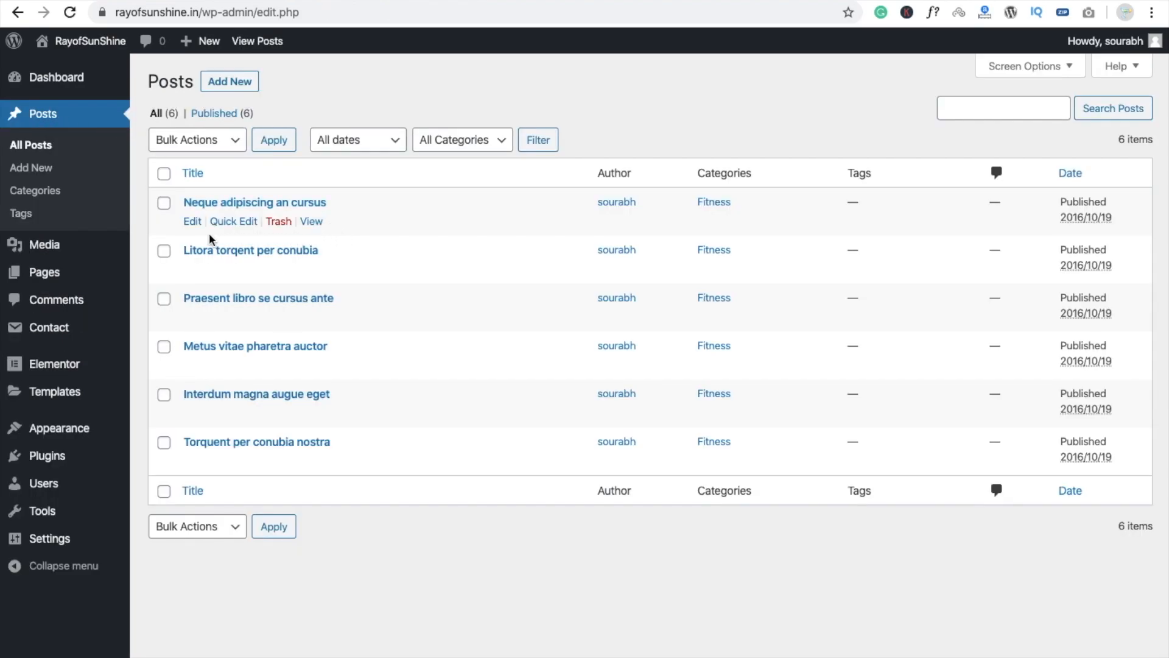
{"action": "left_click", "coordinate": [315, 224]}
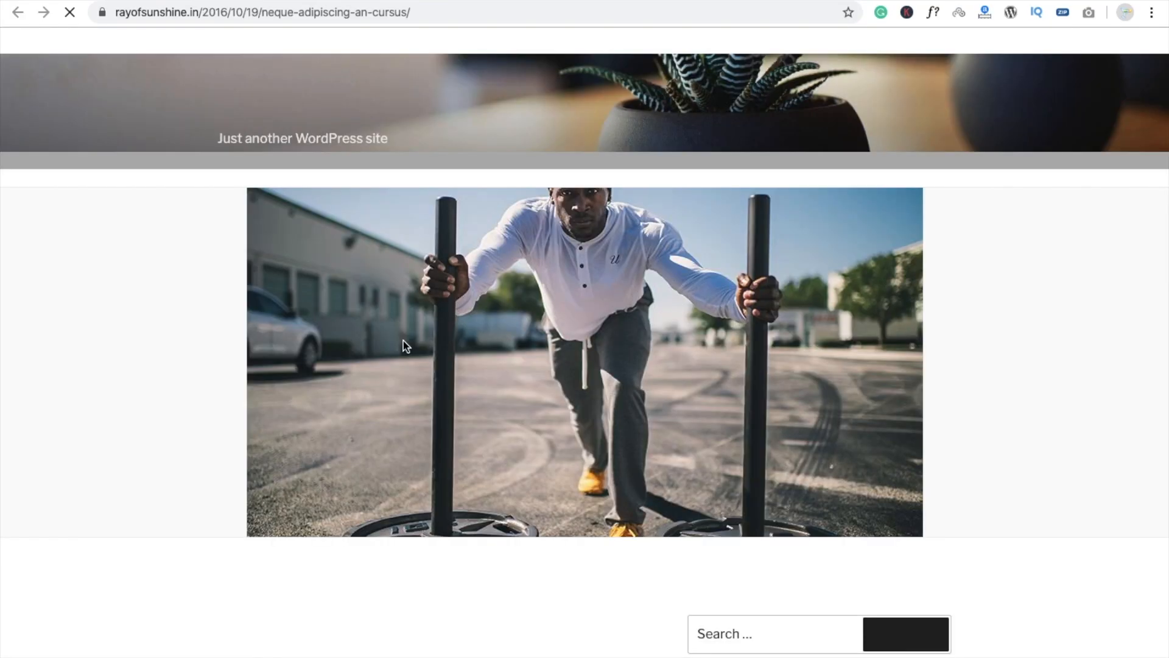
{"action": "scroll", "coordinate": [403, 342], "scroll_direction": "down", "scroll_amount": 10}
{"action": "scroll", "coordinate": [403, 341], "scroll_direction": "down", "scroll_amount": 8}
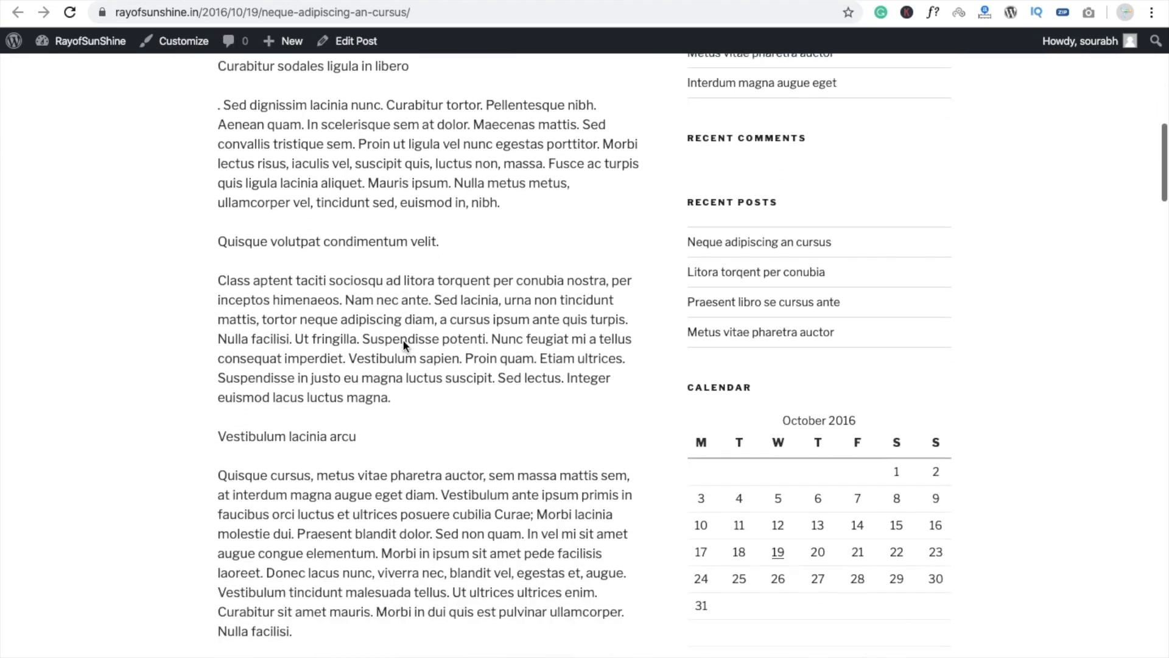
{"action": "key", "text": "alt+Left"}
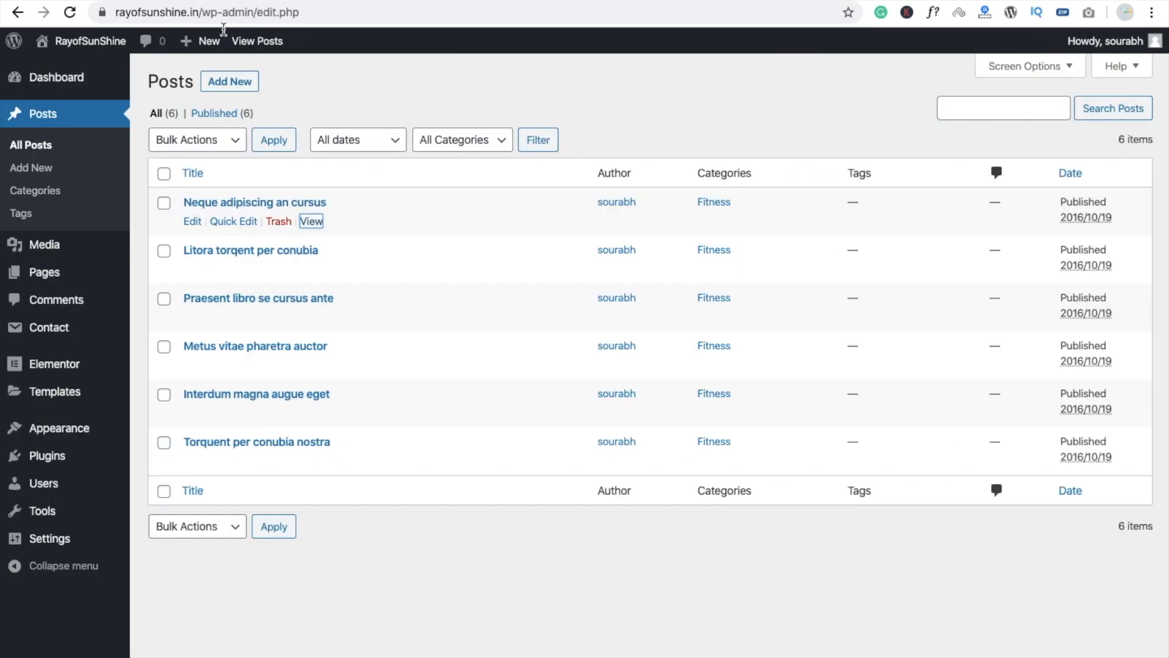
Step: Open the post "Neque adipiscing an cursus" for editing and format its opening line "Lorem ipsum dolor sit amet..." as Heading 2
{"action": "left_click", "coordinate": [193, 222]}
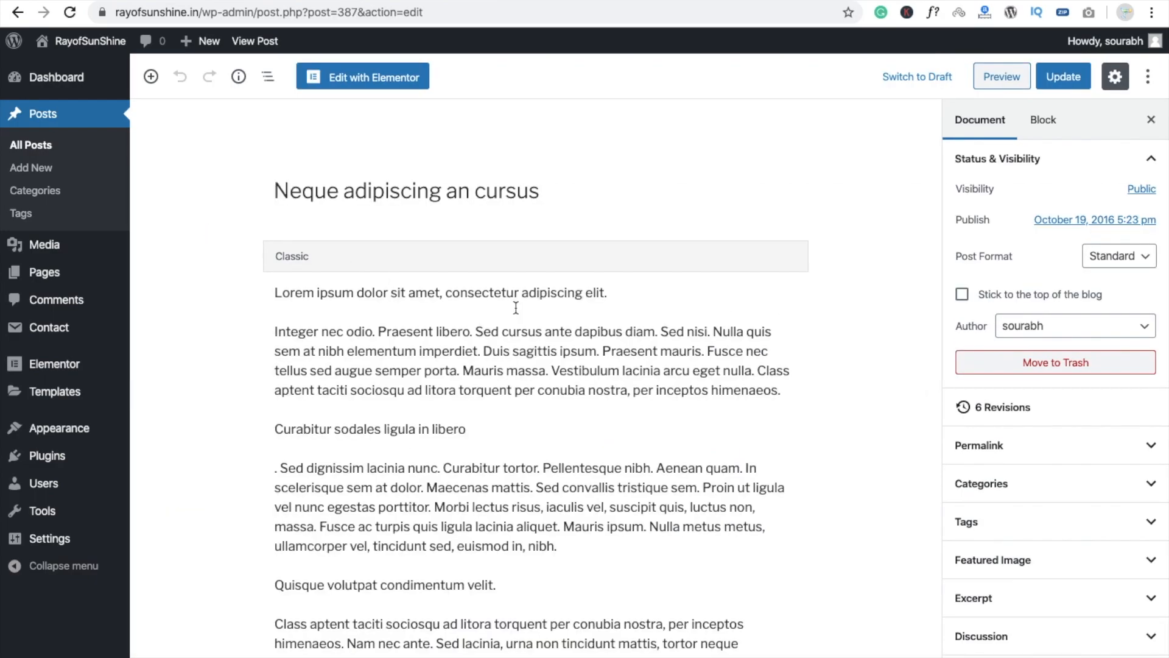
{"action": "left_click", "coordinate": [410, 290]}
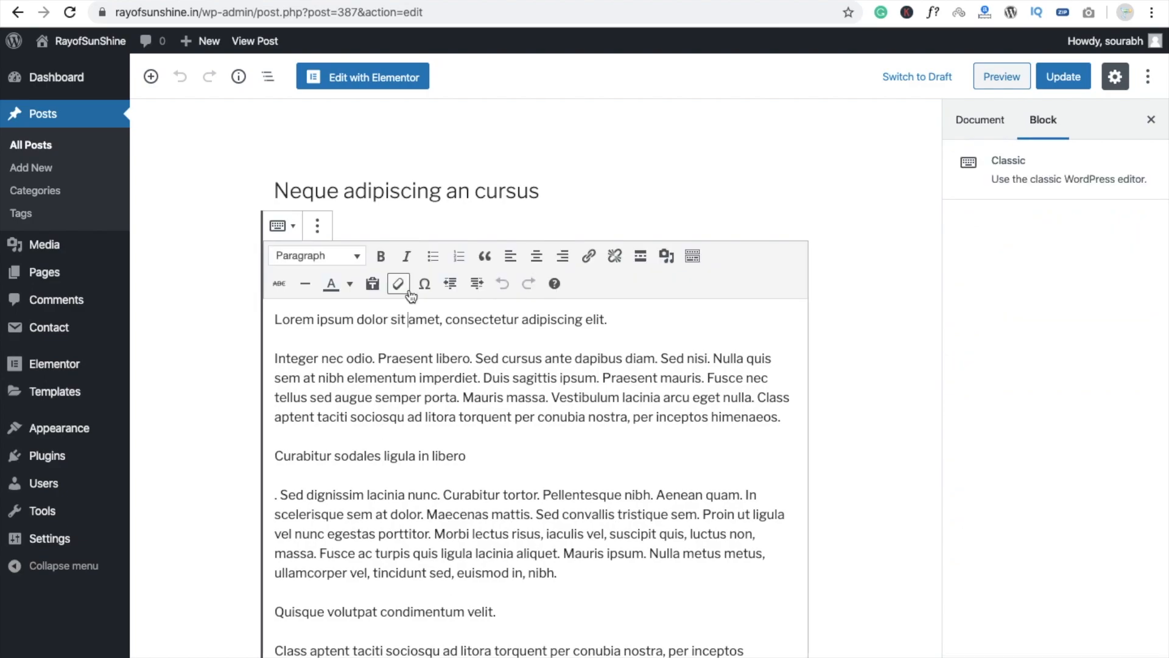
{"action": "left_click_drag", "start_coordinate": [616, 318], "coordinate": [314, 310]}
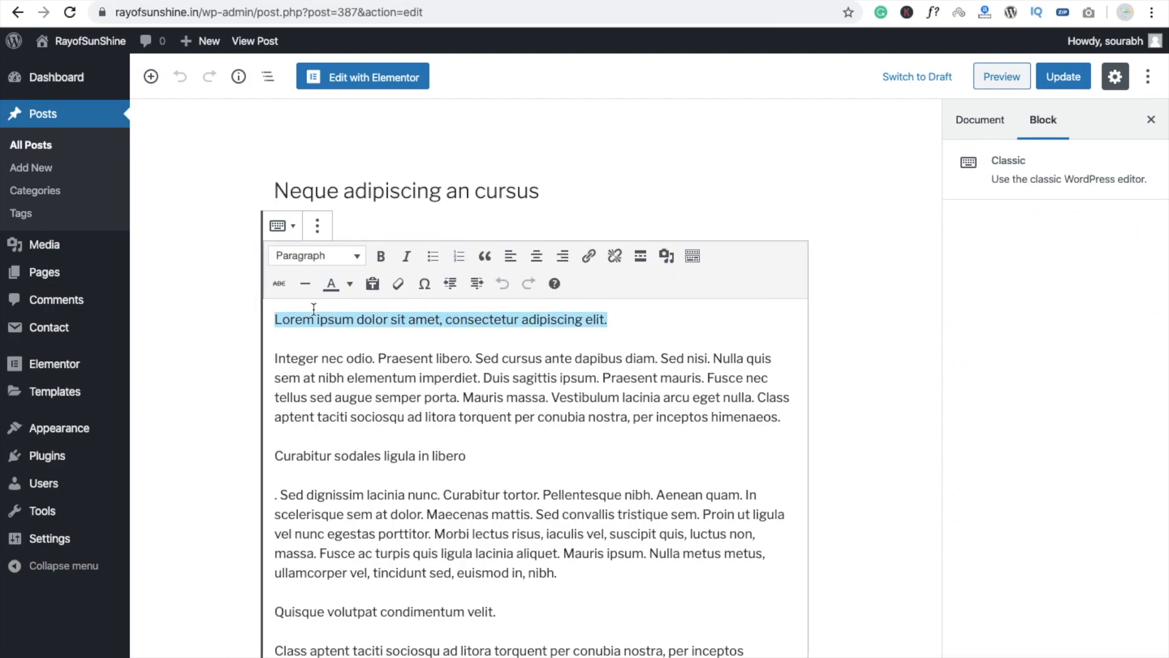
{"action": "triple_click", "coordinate": [278, 319]}
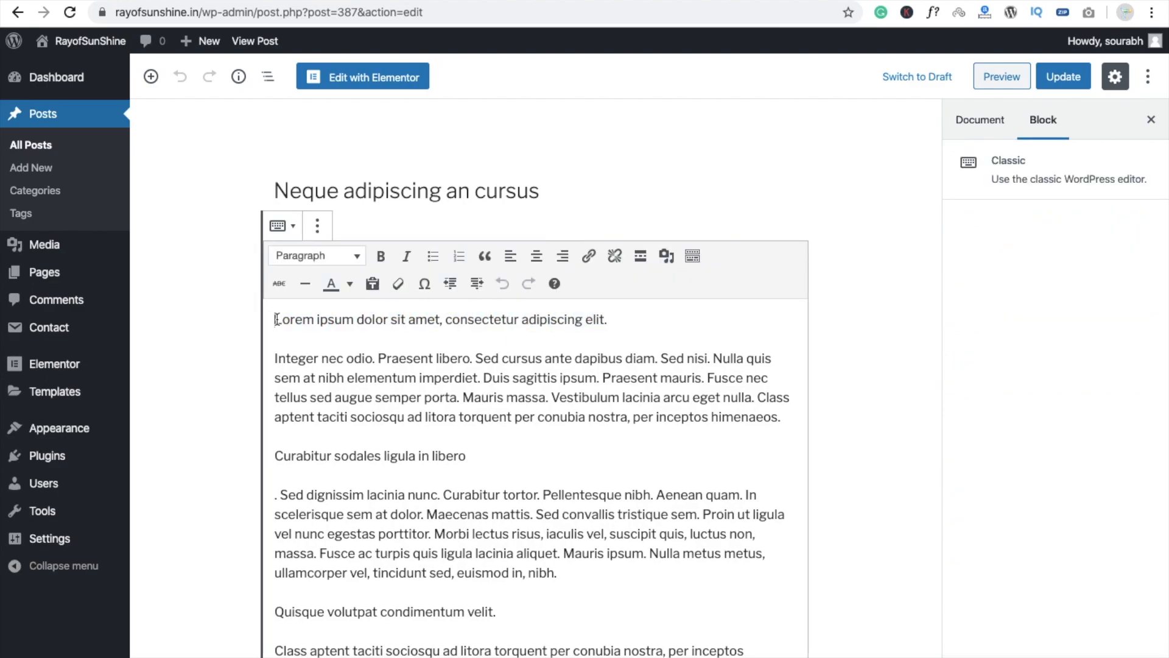
{"action": "left_click", "coordinate": [357, 256]}
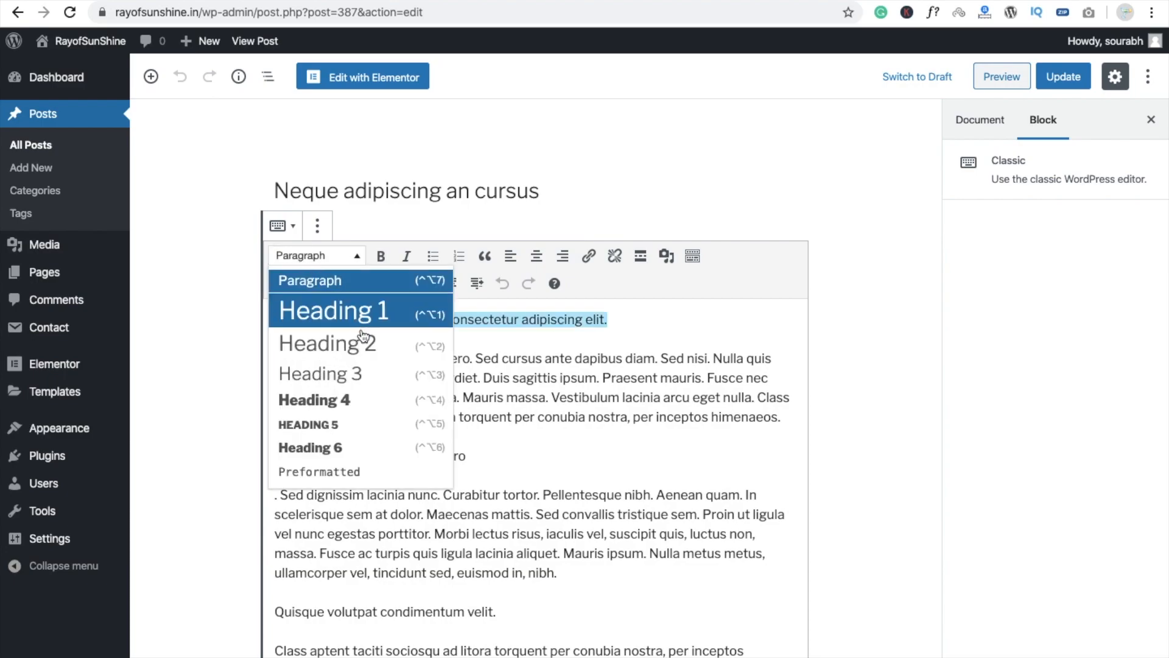
{"action": "left_click", "coordinate": [357, 341]}
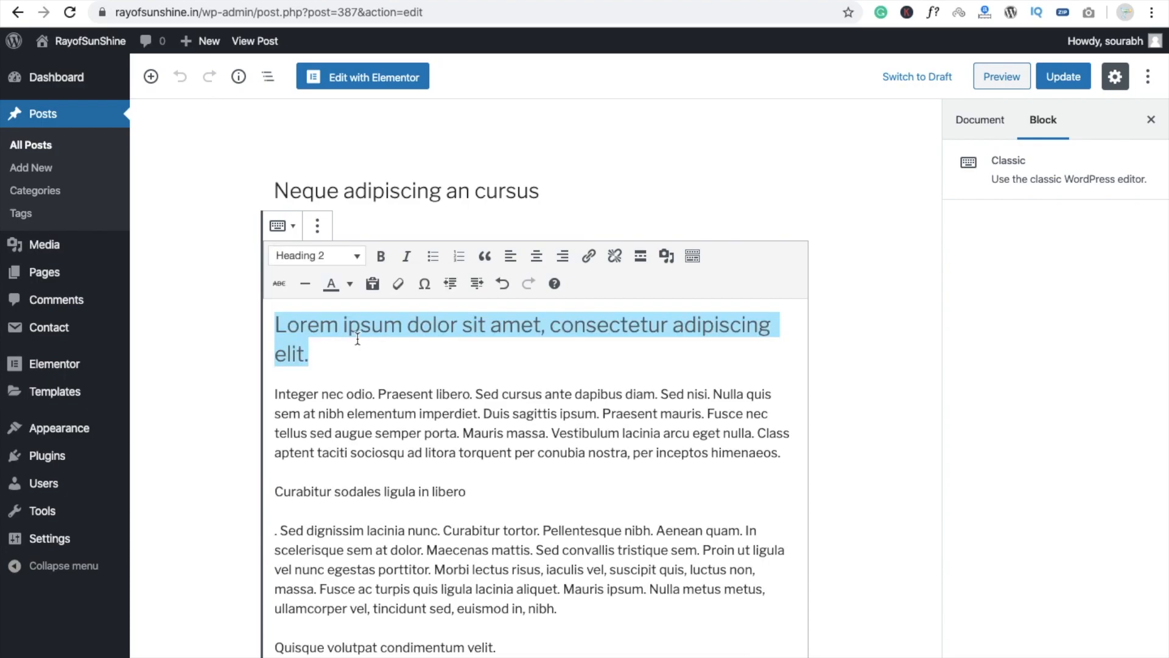
Step: Format the first "Curabitur sodales ligula in libero" line in the post as Heading 3
{"action": "scroll", "coordinate": [370, 394], "scroll_direction": "down", "scroll_amount": 1}
{"action": "triple_click", "coordinate": [330, 408]}
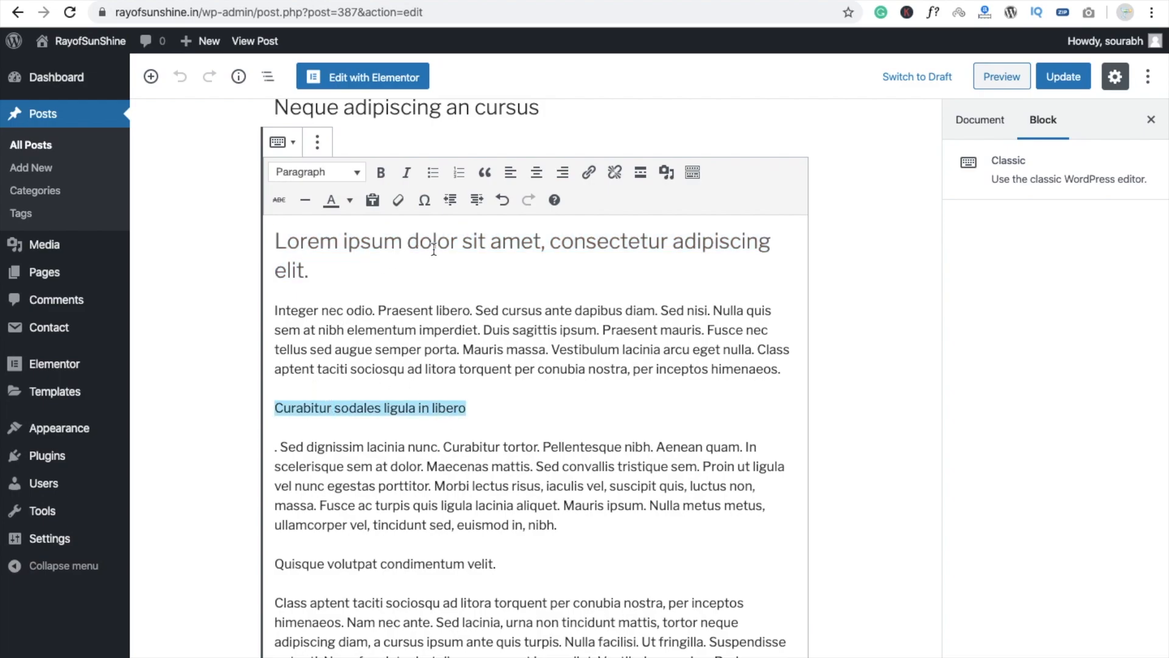
{"action": "left_click", "coordinate": [317, 172]}
{"action": "left_click", "coordinate": [355, 292]}
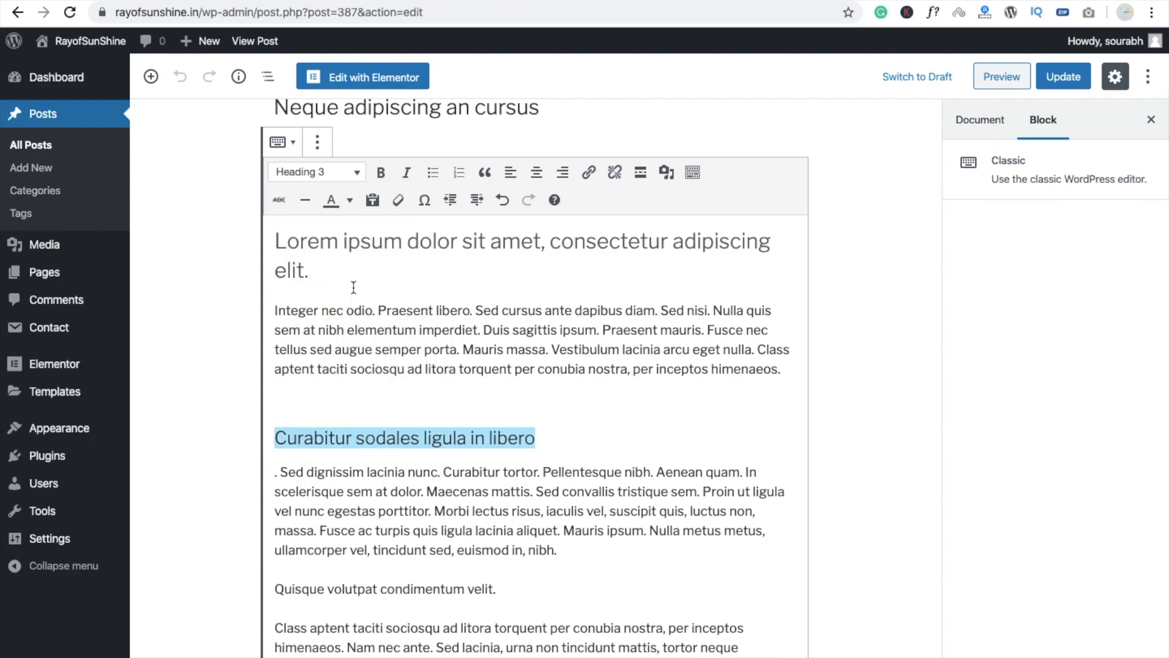
Step: Format the first "Quisque volutpat condimentum velit." line in the post as Heading 3
{"action": "scroll", "coordinate": [483, 388], "scroll_direction": "down", "scroll_amount": 3}
{"action": "triple_click", "coordinate": [476, 400]}
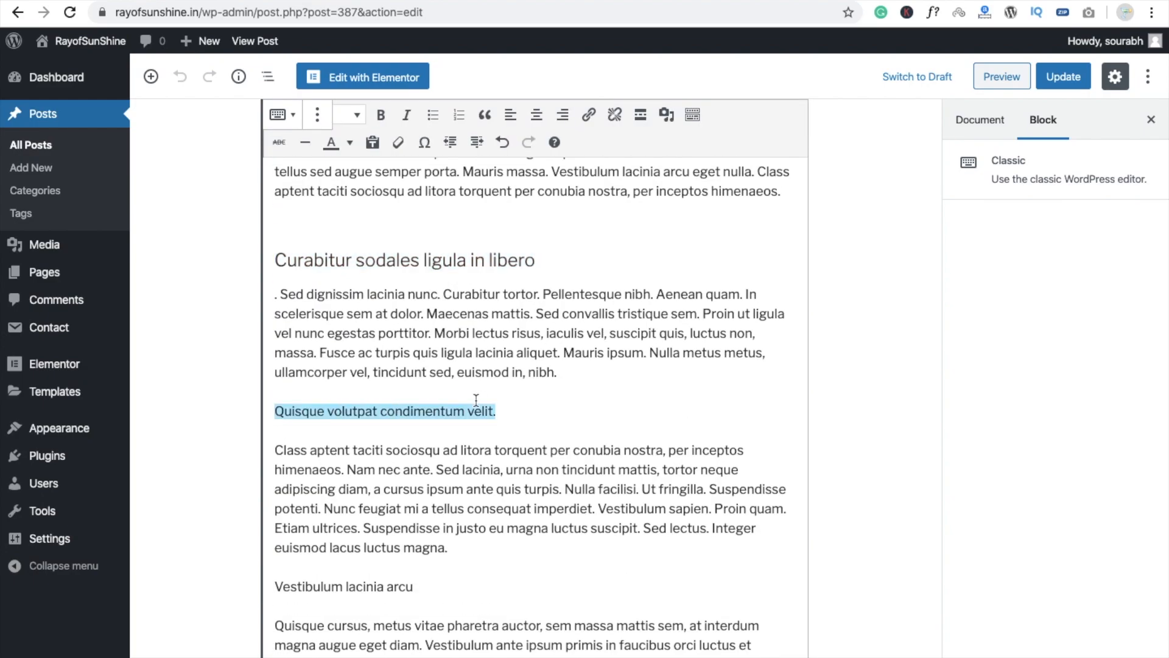
{"action": "scroll", "coordinate": [303, 302], "scroll_direction": "up", "scroll_amount": 5}
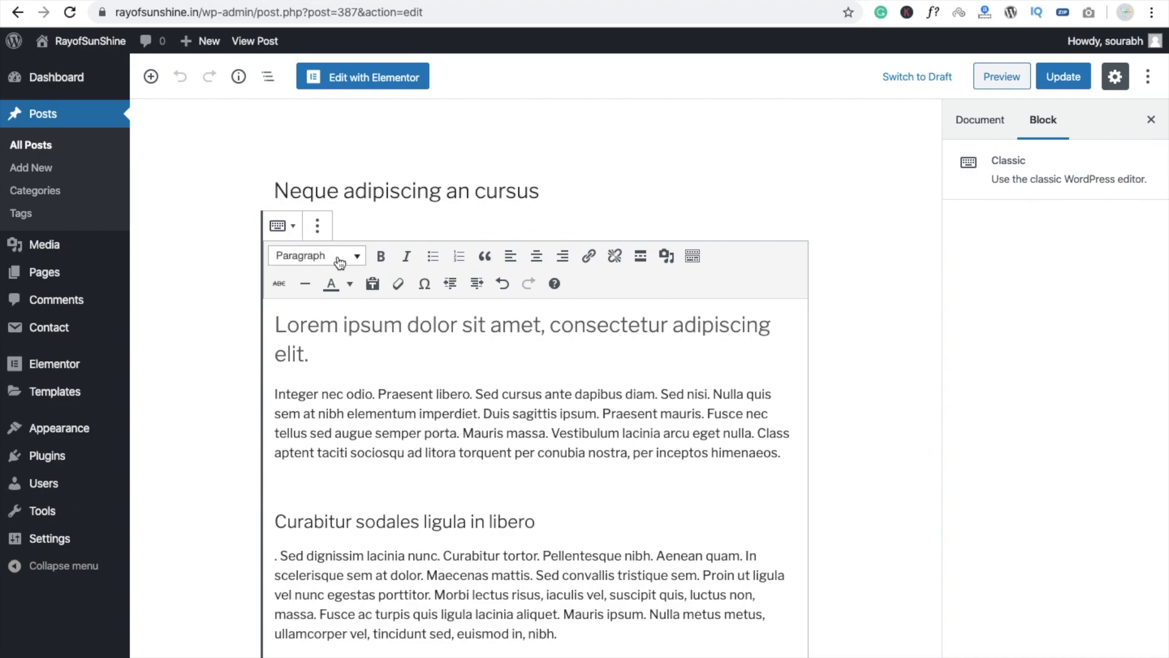
{"action": "left_click", "coordinate": [339, 259]}
{"action": "left_click", "coordinate": [360, 373]}
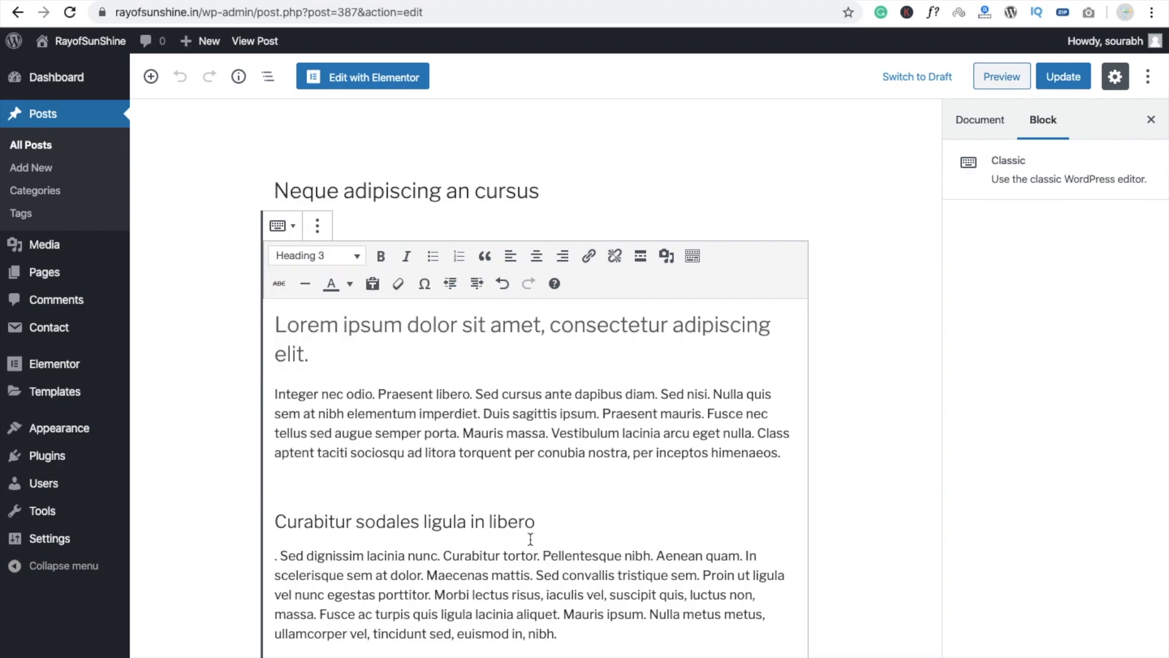
Step: Format the first "Vestibulum lacinia arcu" line in the post as Heading 2
{"action": "scroll", "coordinate": [530, 539], "scroll_direction": "down", "scroll_amount": 5}
{"action": "scroll", "coordinate": [419, 525], "scroll_direction": "down", "scroll_amount": 1}
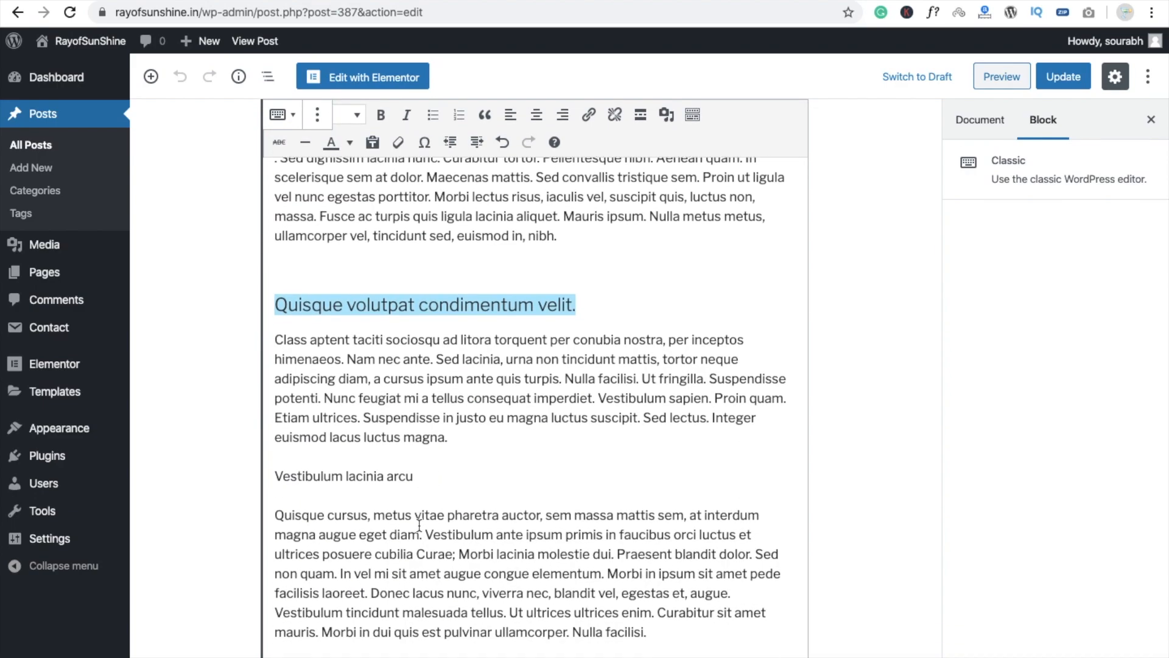
{"action": "triple_click", "coordinate": [339, 476]}
{"action": "scroll", "coordinate": [565, 410], "scroll_direction": "up", "scroll_amount": 1}
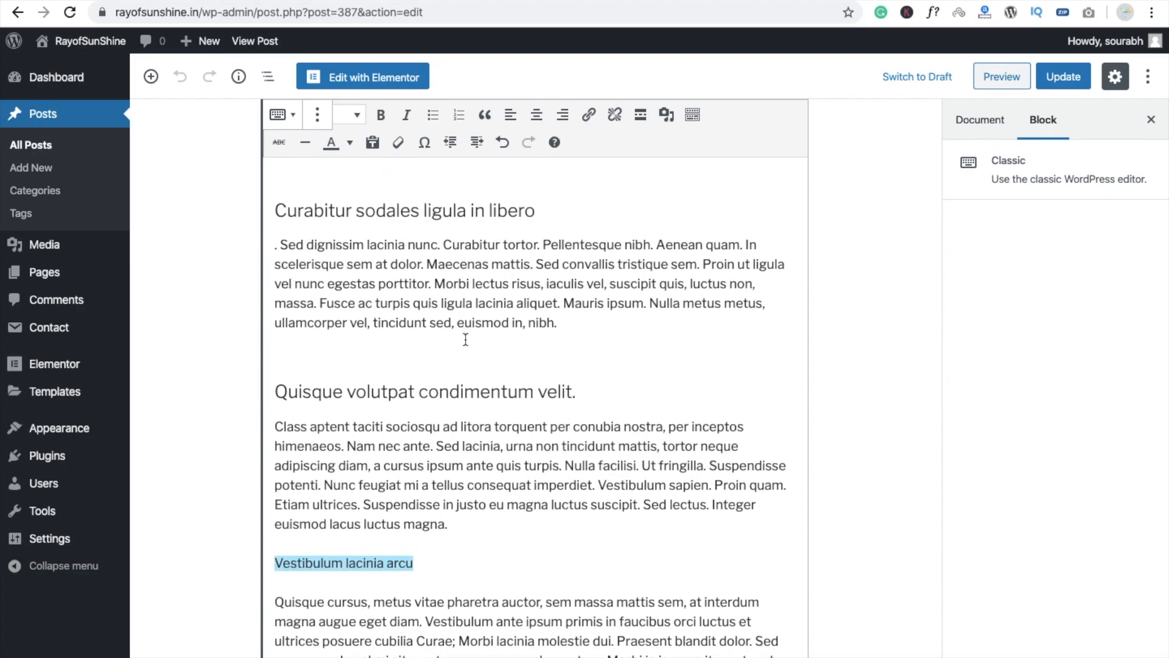
{"action": "scroll", "coordinate": [465, 339], "scroll_direction": "up", "scroll_amount": 3}
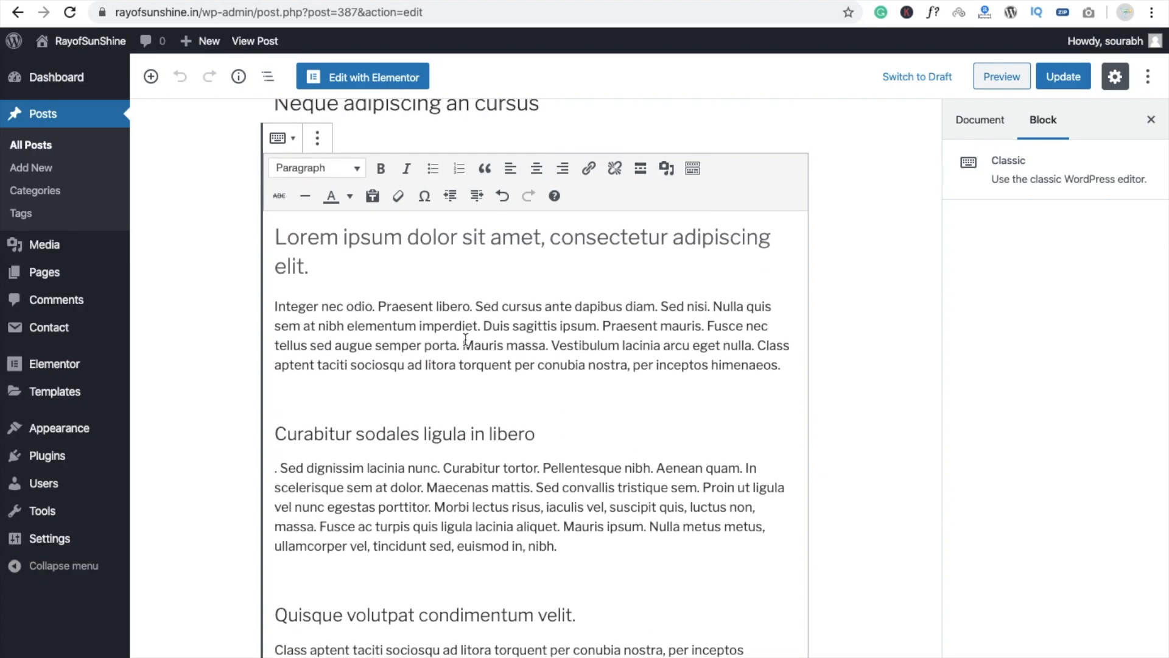
{"action": "left_click", "coordinate": [300, 164]}
{"action": "left_click", "coordinate": [322, 252]}
Step: Format the separate line "Integer lacinia sollicitudin massa." in the post as Heading 2
{"action": "scroll", "coordinate": [465, 527], "scroll_direction": "down", "scroll_amount": 8}
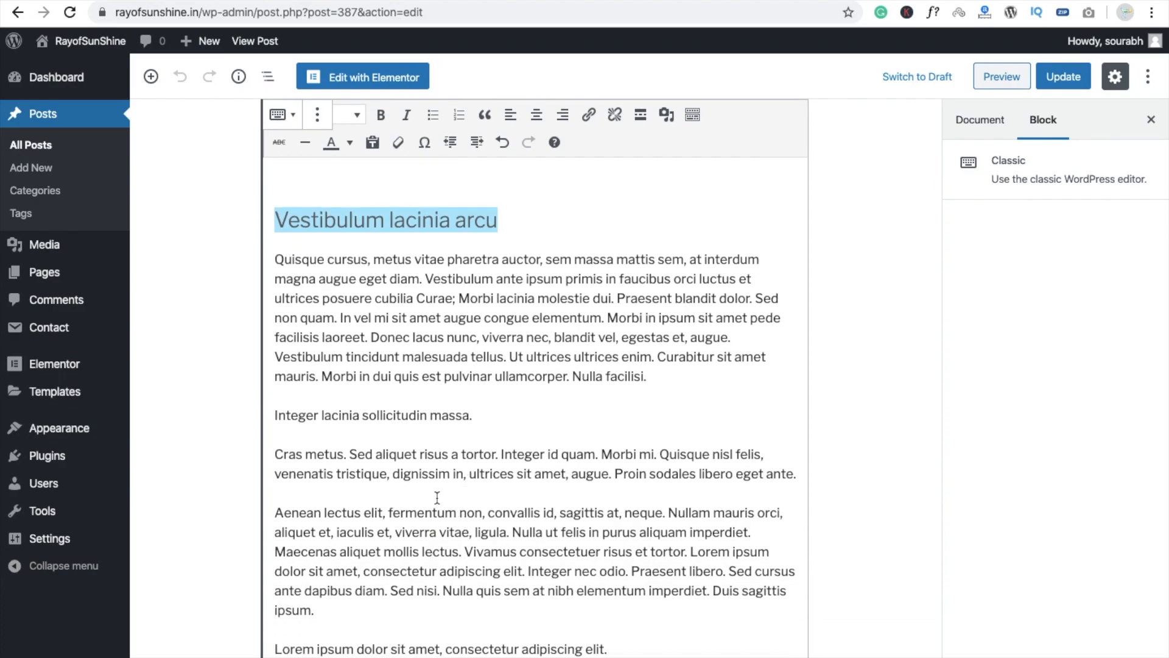
{"action": "triple_click", "coordinate": [329, 415]}
{"action": "scroll", "coordinate": [329, 415], "scroll_direction": "up", "scroll_amount": 8}
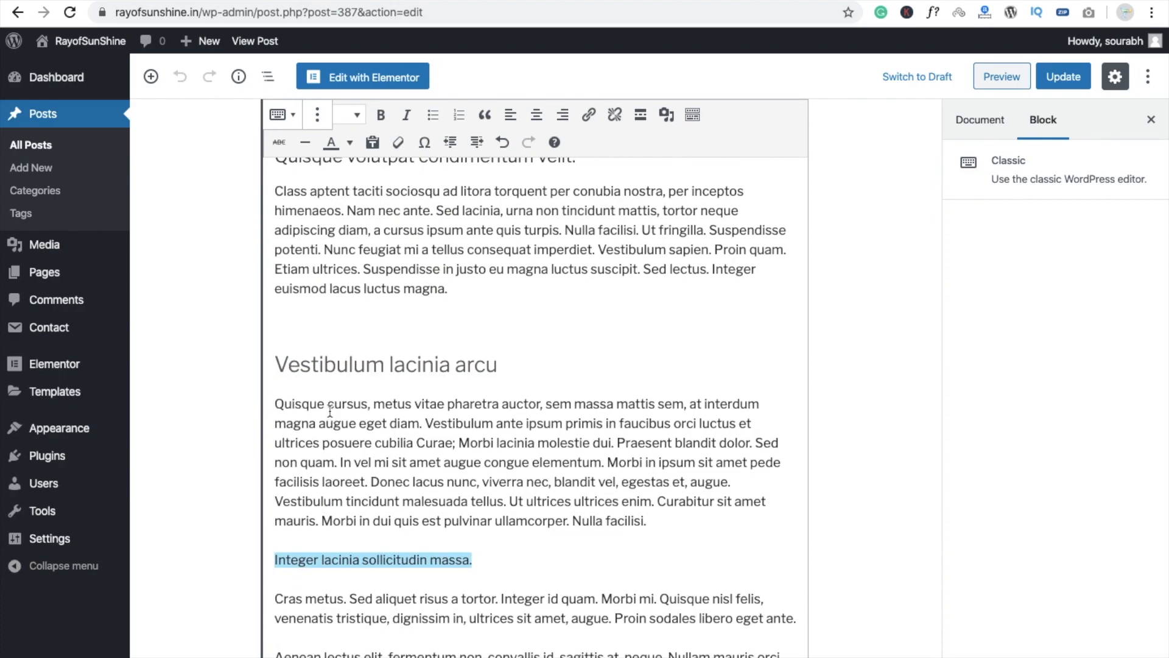
{"action": "left_click", "coordinate": [335, 255]}
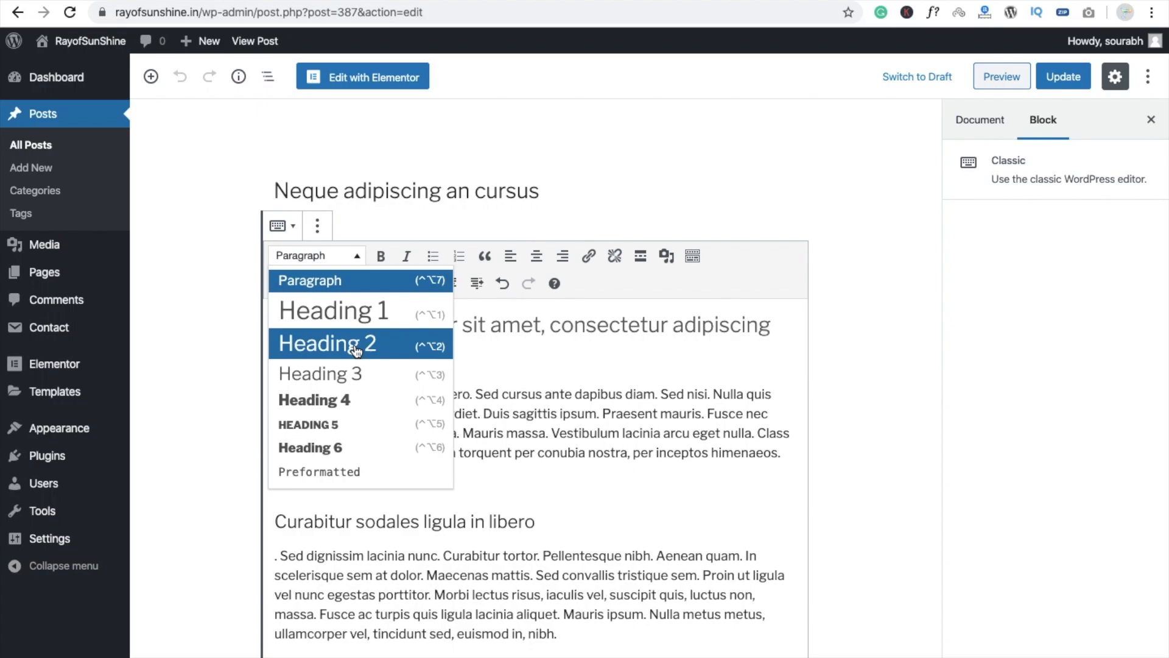
{"action": "left_click", "coordinate": [356, 344]}
Step: Format the second "Lorem ipsum dolor sit amet, consectetur adipiscing elit." line, midway through the post, as Heading 2
{"action": "scroll", "coordinate": [512, 595], "scroll_direction": "down", "scroll_amount": 10}
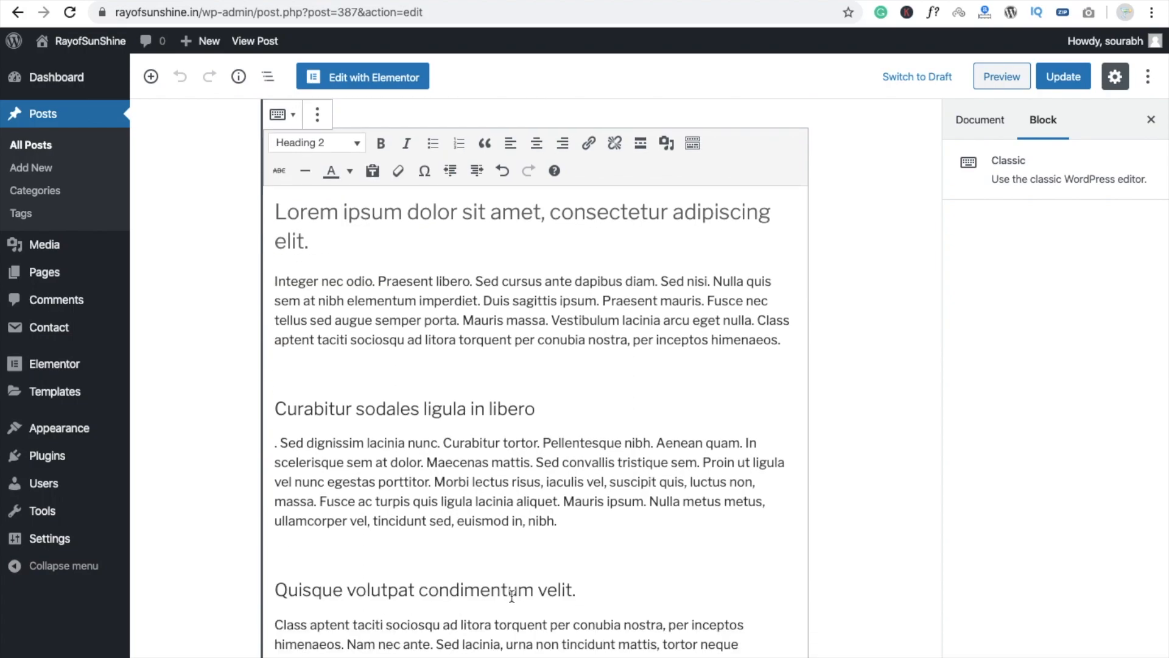
{"action": "scroll", "coordinate": [512, 594], "scroll_direction": "down", "scroll_amount": 2}
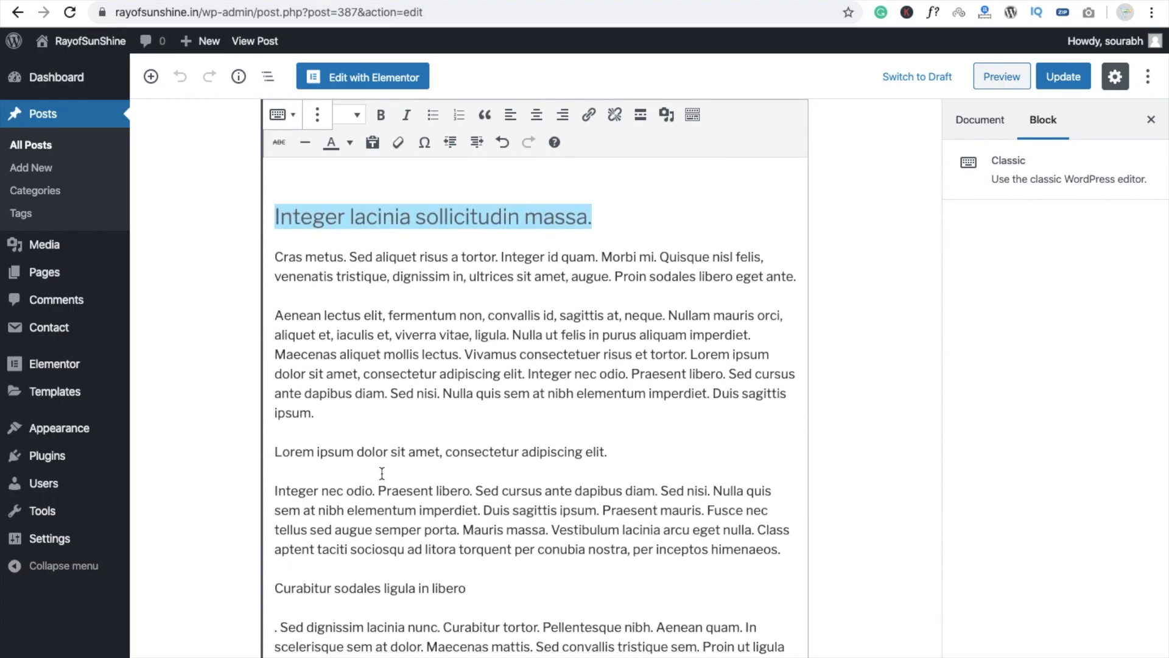
{"action": "triple_click", "coordinate": [351, 453]}
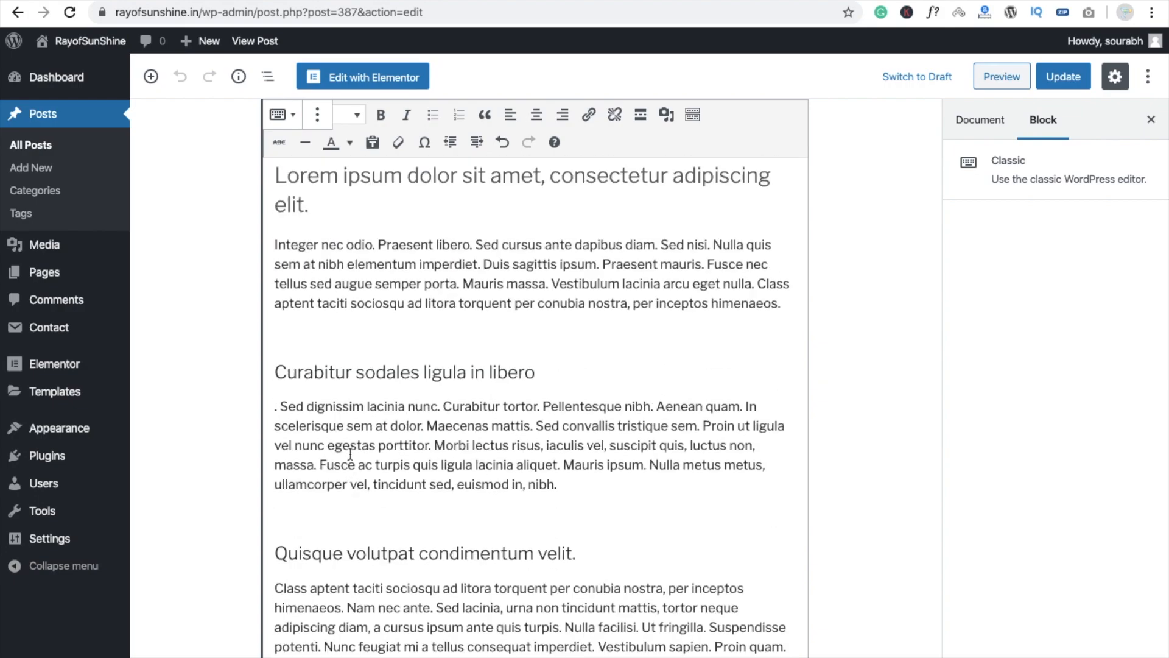
{"action": "scroll", "coordinate": [350, 454], "scroll_direction": "up", "scroll_amount": 3}
{"action": "left_click", "coordinate": [313, 262]}
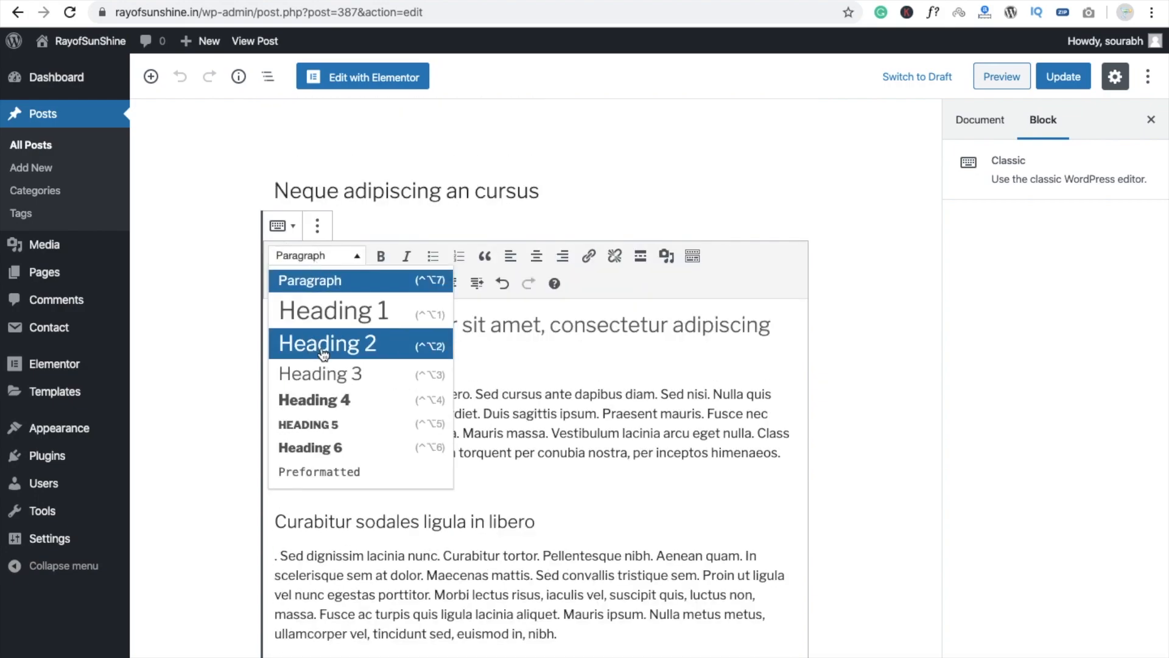
{"action": "left_click", "coordinate": [324, 270]}
Step: Format the second "Curabitur sodales ligula in libero" line, in the post's last section, as Heading 3
{"action": "scroll", "coordinate": [321, 347], "scroll_direction": "down", "scroll_amount": 3}
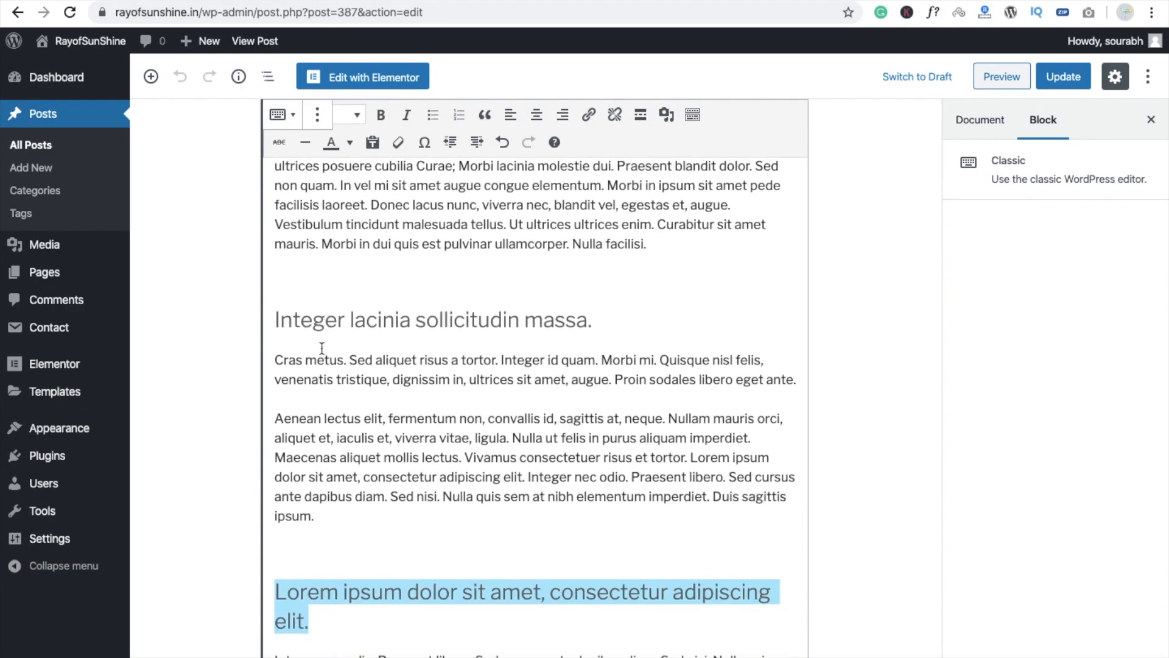
{"action": "scroll", "coordinate": [323, 348], "scroll_direction": "down", "scroll_amount": 5}
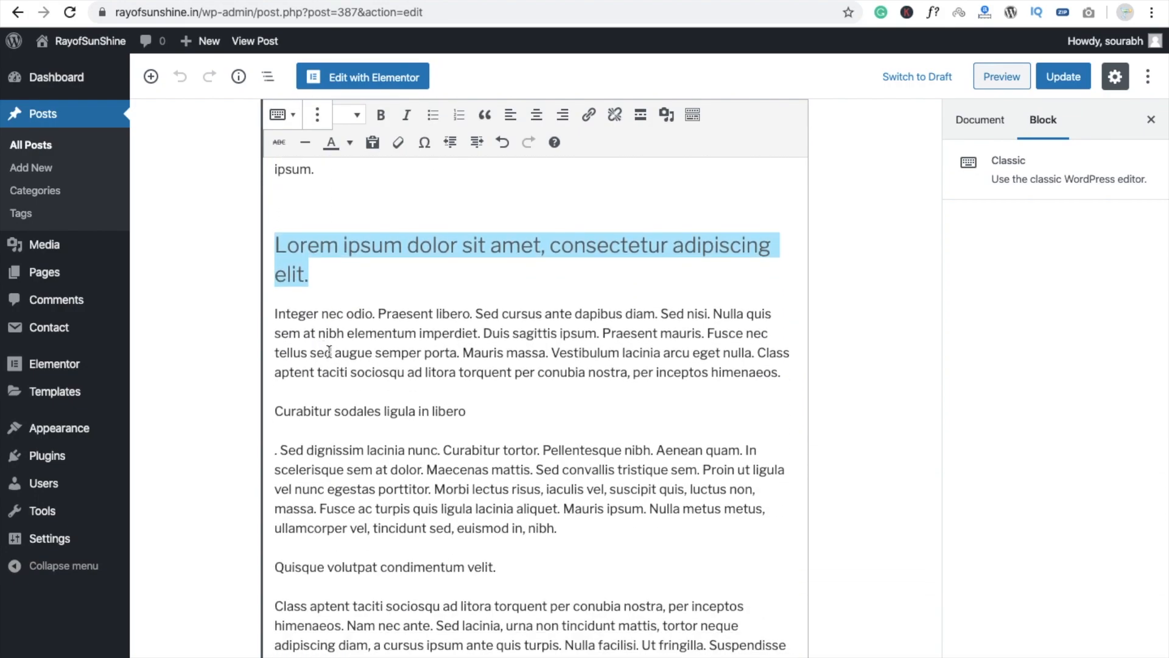
{"action": "triple_click", "coordinate": [441, 422]}
{"action": "triple_click", "coordinate": [406, 413]}
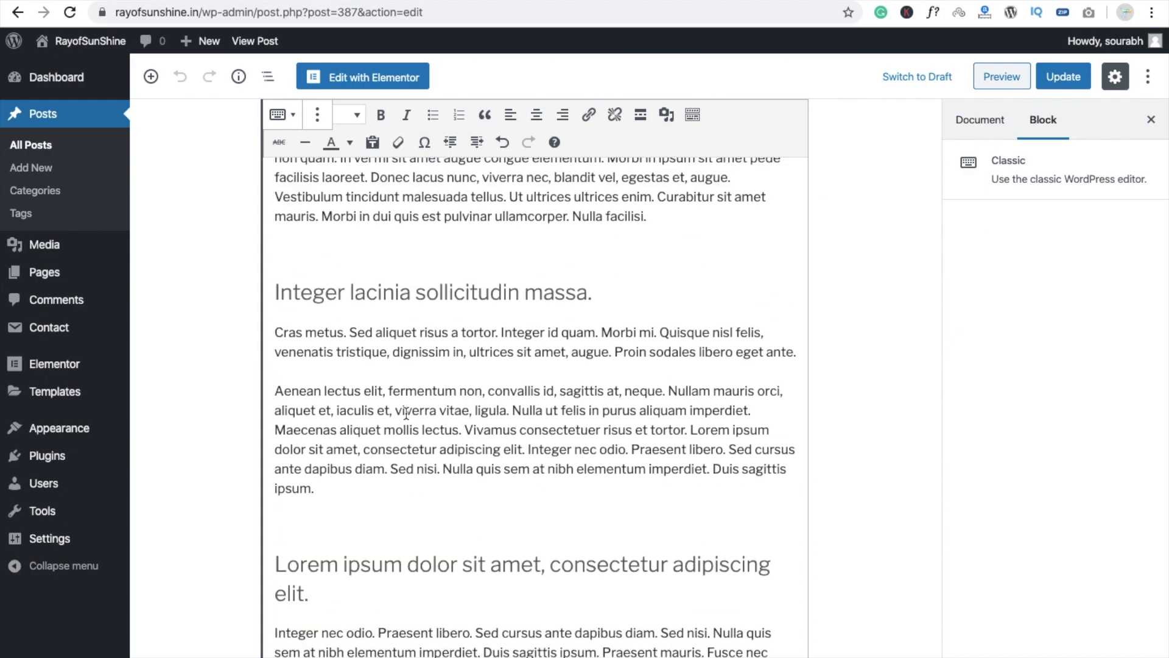
{"action": "scroll", "coordinate": [406, 413], "scroll_direction": "up", "scroll_amount": 12}
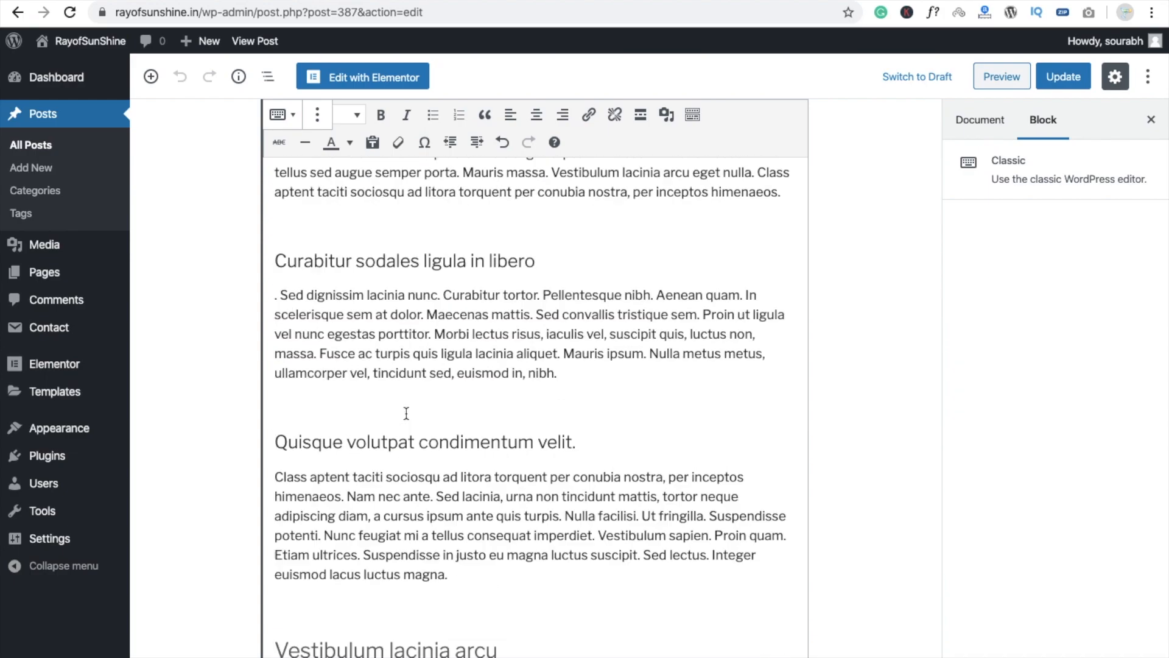
{"action": "left_click", "coordinate": [314, 255]}
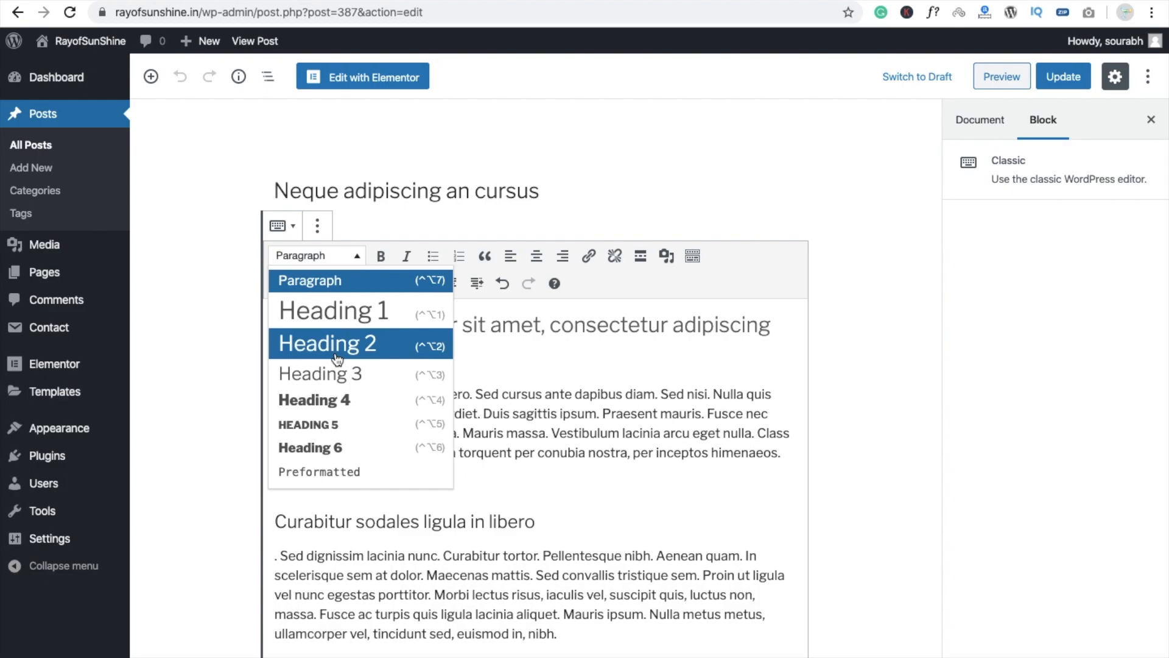
{"action": "left_click", "coordinate": [352, 381]}
Step: Format the second "Quisque volutpat condimentum velit." line as Heading 3 and update the post
{"action": "scroll", "coordinate": [390, 390], "scroll_direction": "down", "scroll_amount": 10}
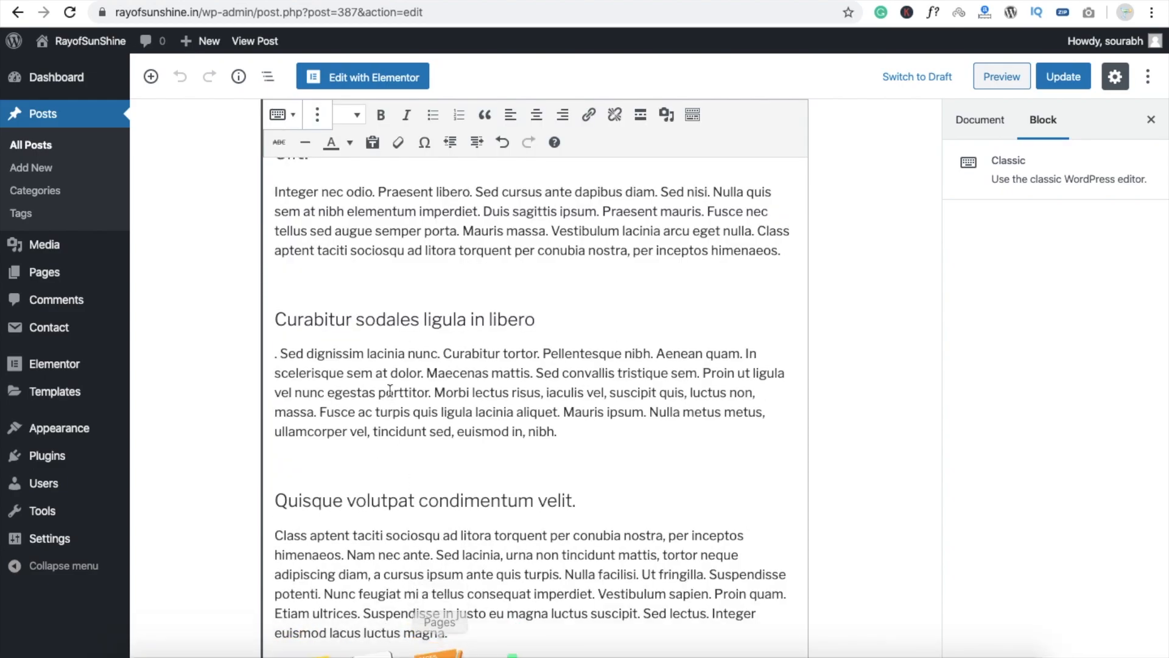
{"action": "scroll", "coordinate": [390, 391], "scroll_direction": "down", "scroll_amount": 9}
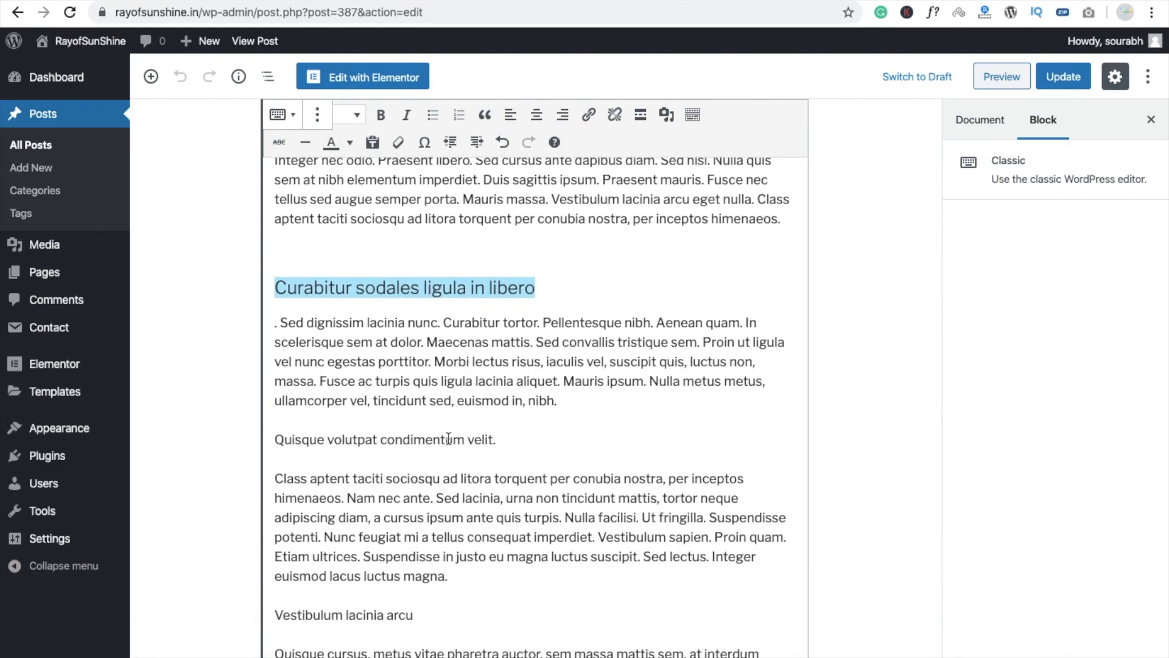
{"action": "triple_click", "coordinate": [448, 437]}
{"action": "scroll", "coordinate": [297, 319], "scroll_direction": "up", "scroll_amount": 5}
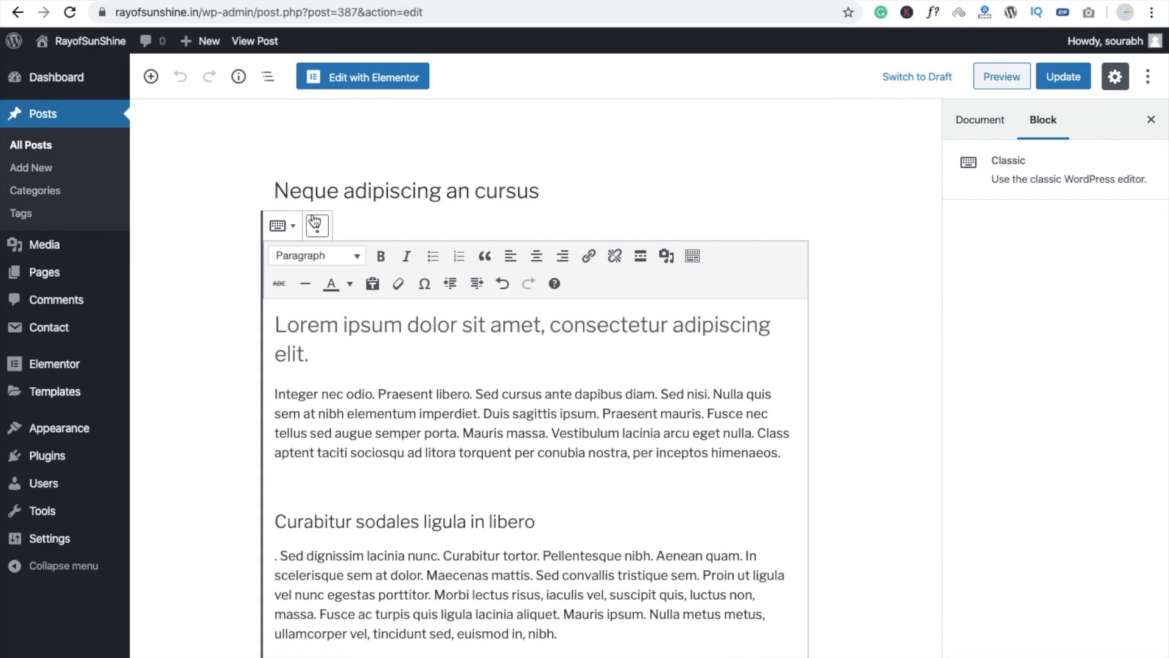
{"action": "left_click", "coordinate": [314, 255]}
{"action": "left_click", "coordinate": [355, 301]}
{"action": "left_click", "coordinate": [1074, 81]}
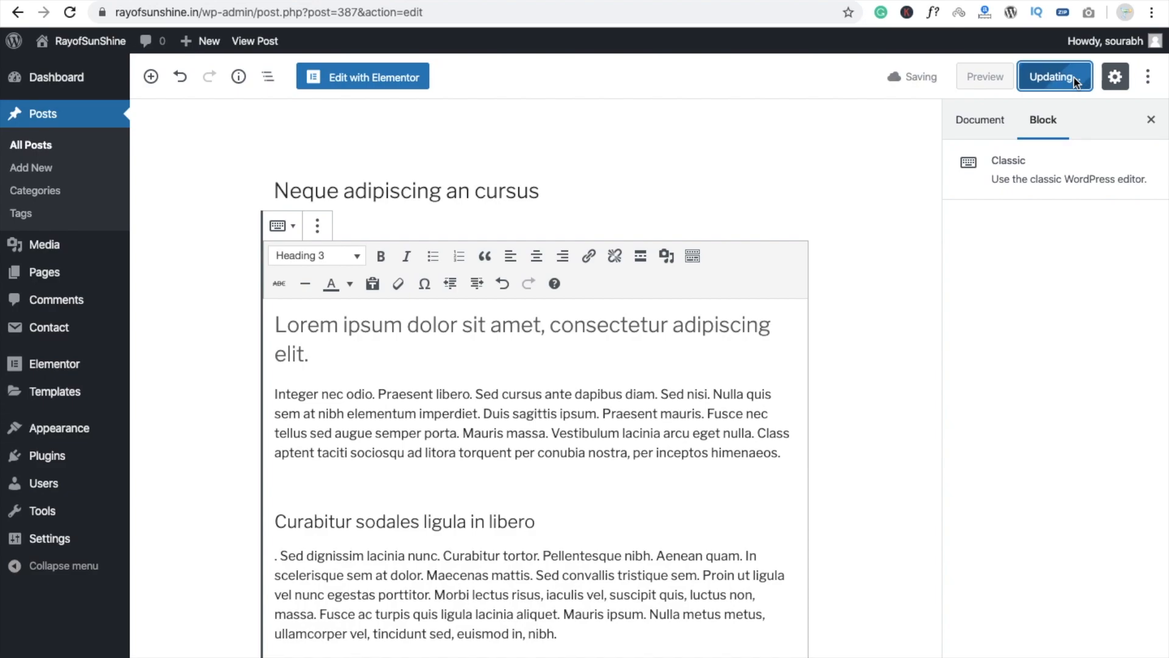
Step: Reload the published post "Neque adipiscing an cursus" and examine the entries in its table of contents
{"action": "scroll", "coordinate": [560, 427], "scroll_direction": "down", "scroll_amount": 10}
{"action": "scroll", "coordinate": [560, 426], "scroll_direction": "down", "scroll_amount": 15}
{"action": "scroll", "coordinate": [560, 427], "scroll_direction": "down", "scroll_amount": 10}
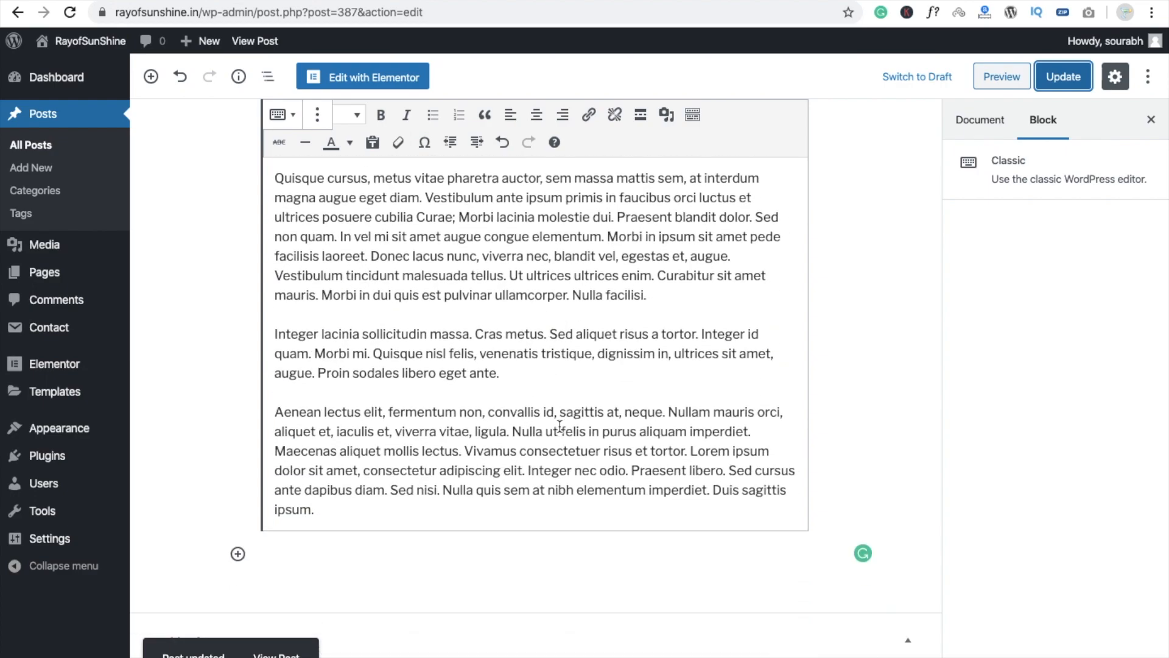
{"action": "scroll", "coordinate": [560, 426], "scroll_direction": "up", "scroll_amount": 1}
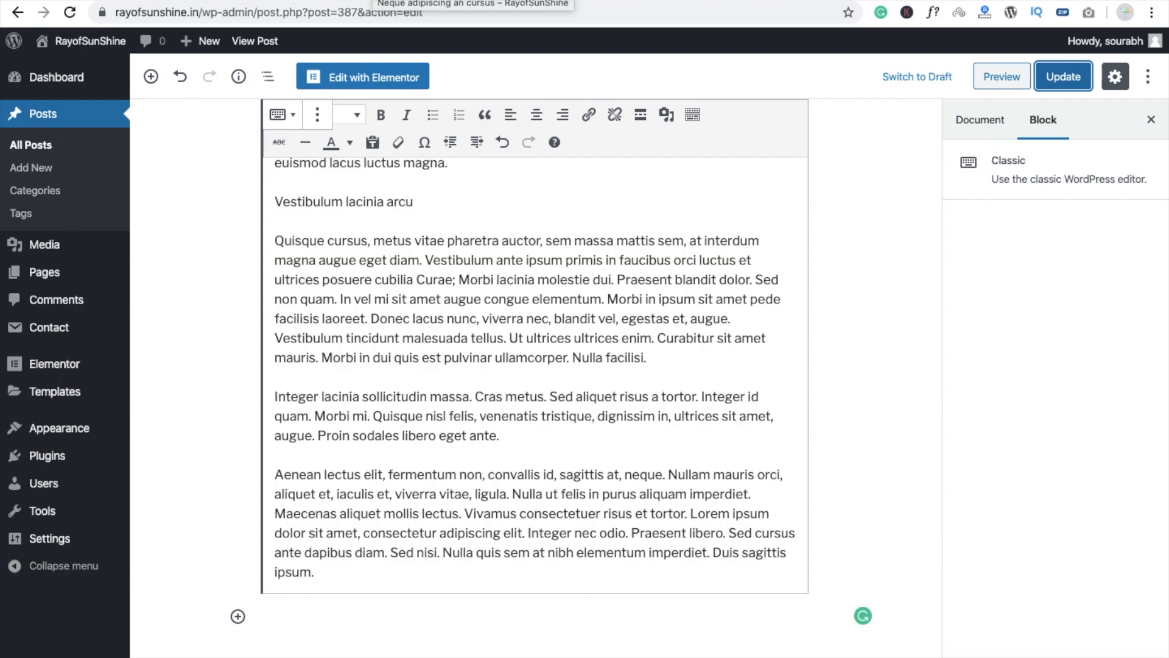
{"action": "left_click", "coordinate": [374, 0]}
{"action": "scroll", "coordinate": [411, 123], "scroll_direction": "up", "scroll_amount": 15}
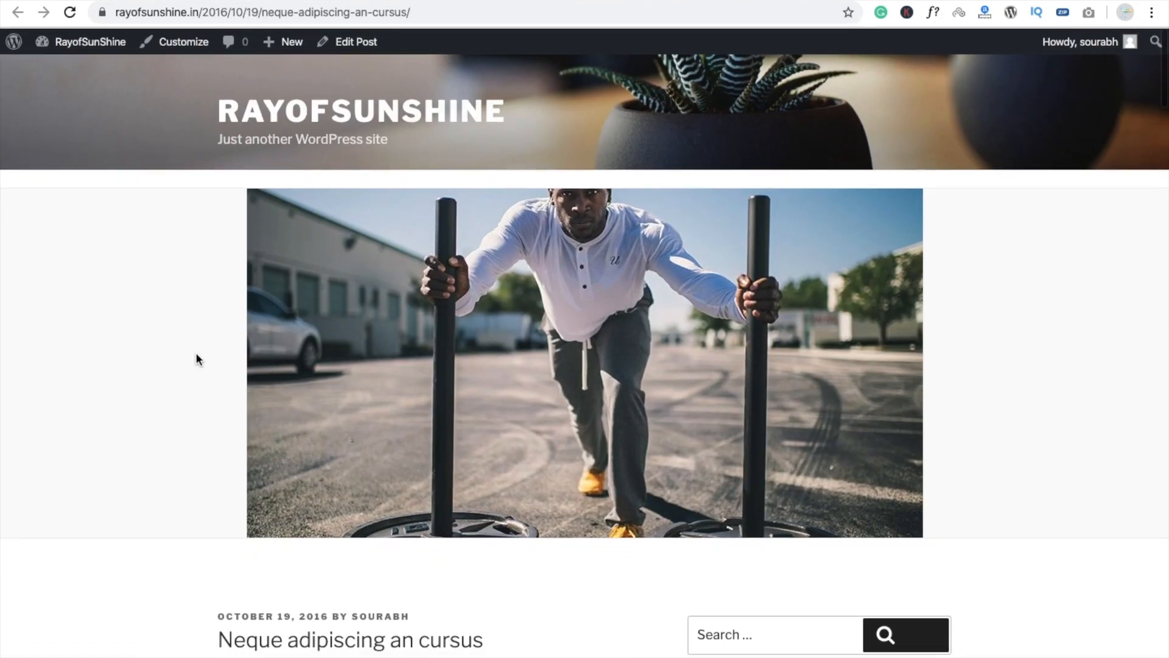
{"action": "scroll", "coordinate": [196, 352], "scroll_direction": "down", "scroll_amount": 4}
{"action": "left_click", "coordinate": [67, 40]}
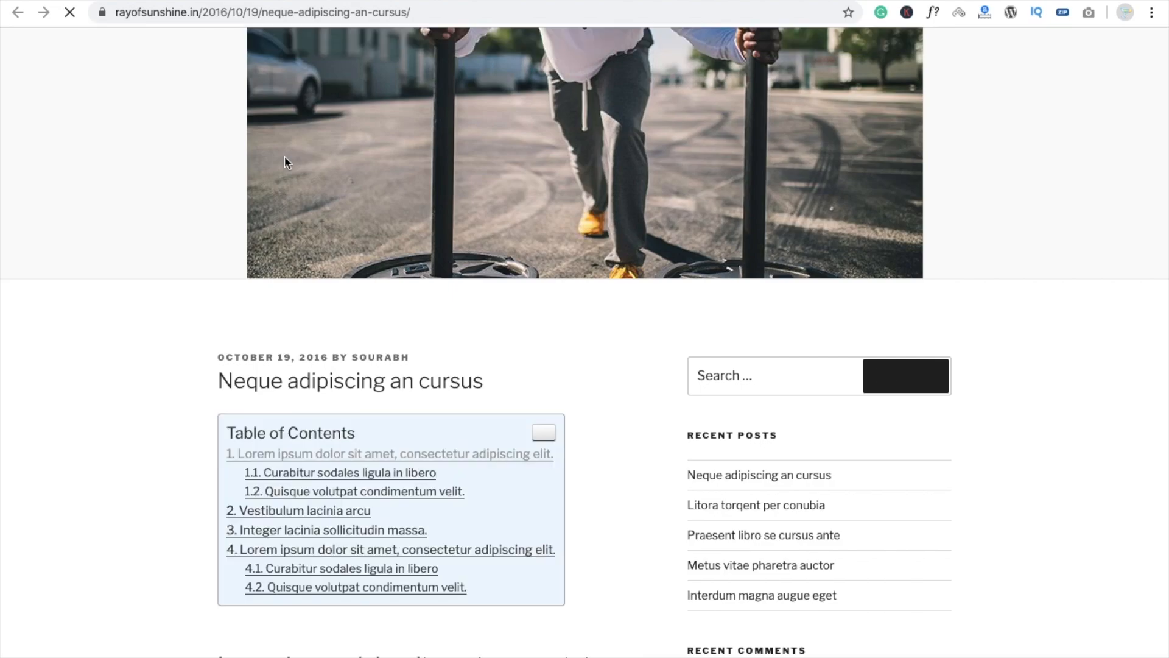
{"action": "scroll", "coordinate": [647, 344], "scroll_direction": "down", "scroll_amount": 2}
{"action": "scroll", "coordinate": [647, 345], "scroll_direction": "down", "scroll_amount": 1}
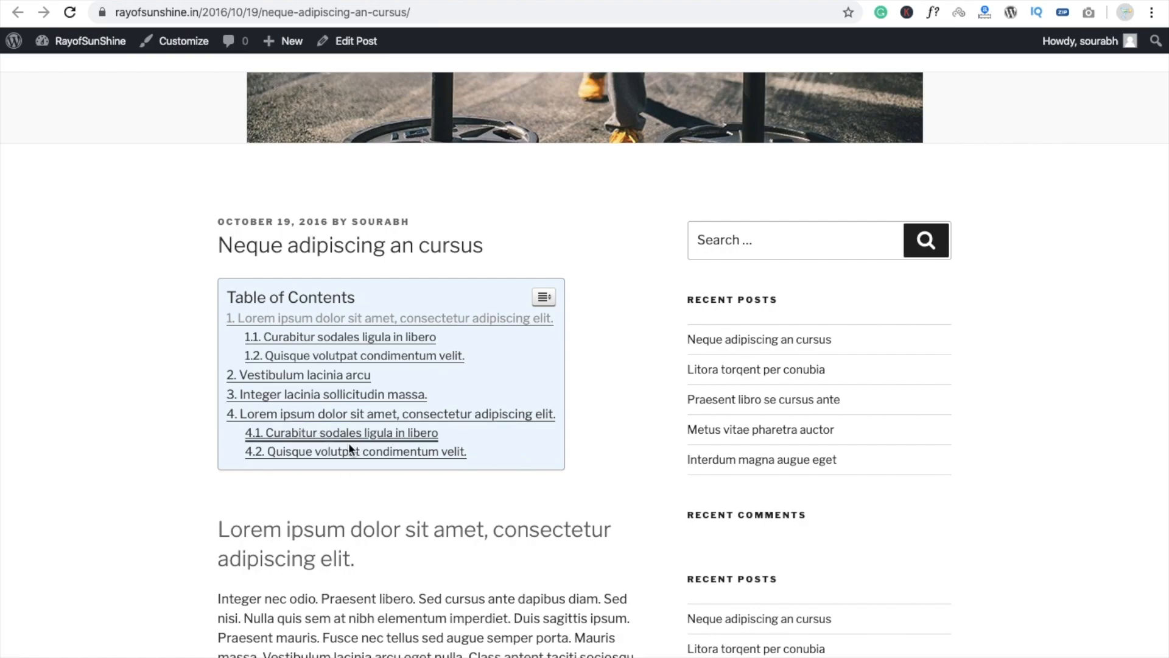
{"action": "scroll", "coordinate": [349, 457], "scroll_direction": "down", "scroll_amount": 1}
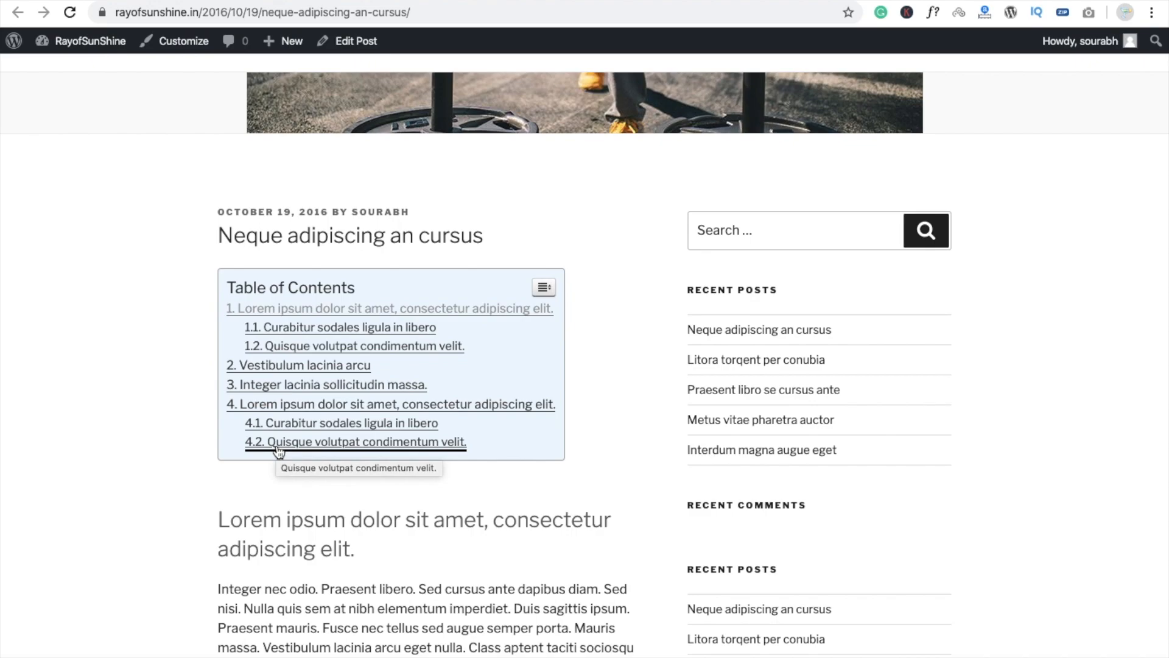
{"action": "scroll", "coordinate": [117, 403], "scroll_direction": "down", "scroll_amount": 1}
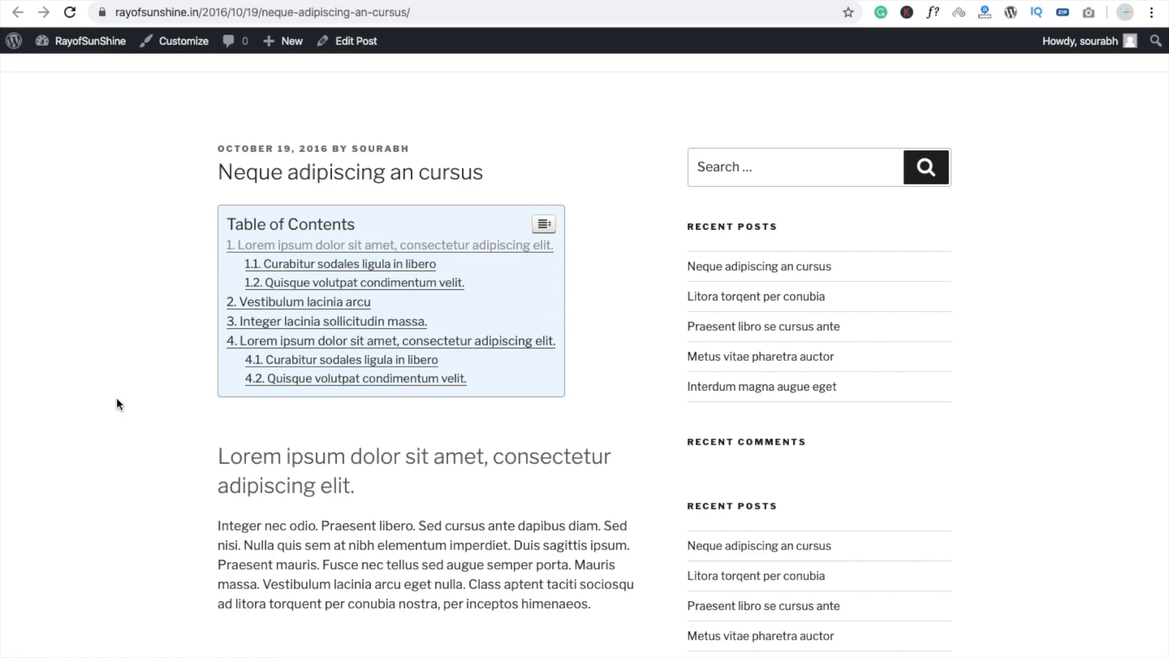